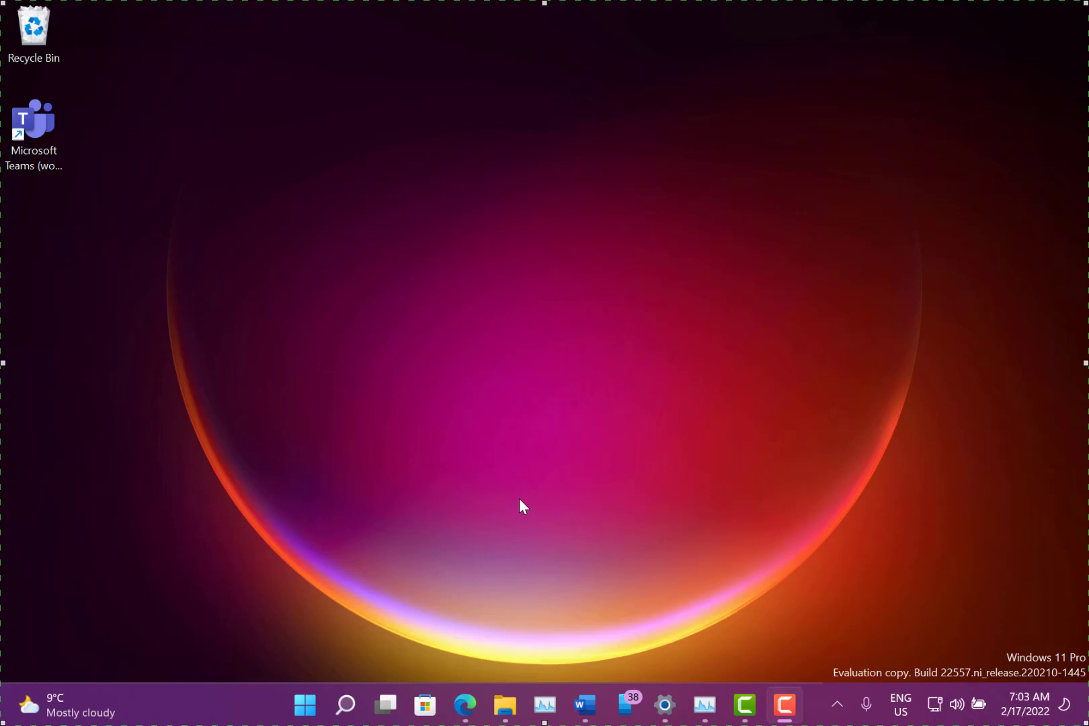
Browse the Start menu's full All apps list and Recommended files list, then close Start.
key(super)
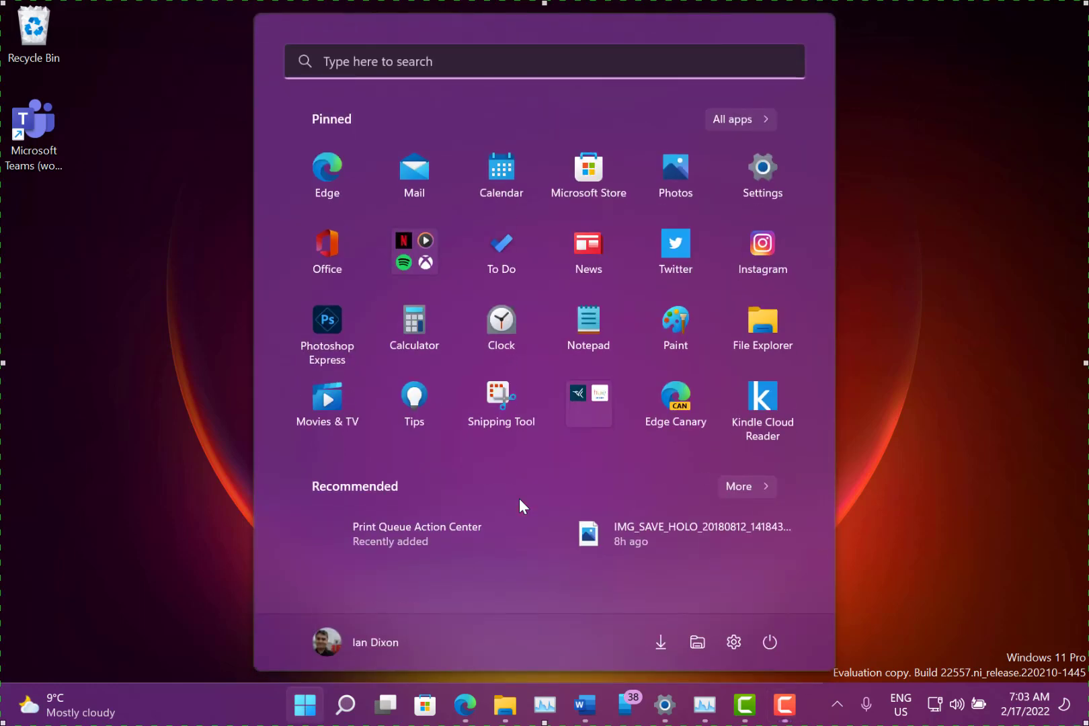
key(super)
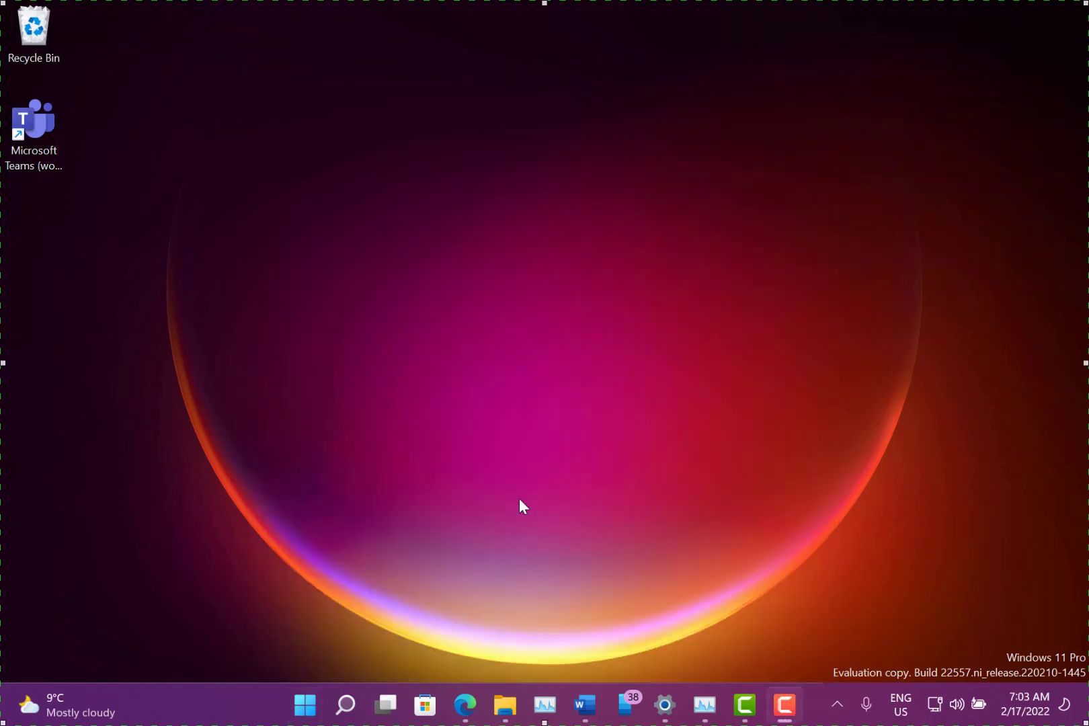
key(super)
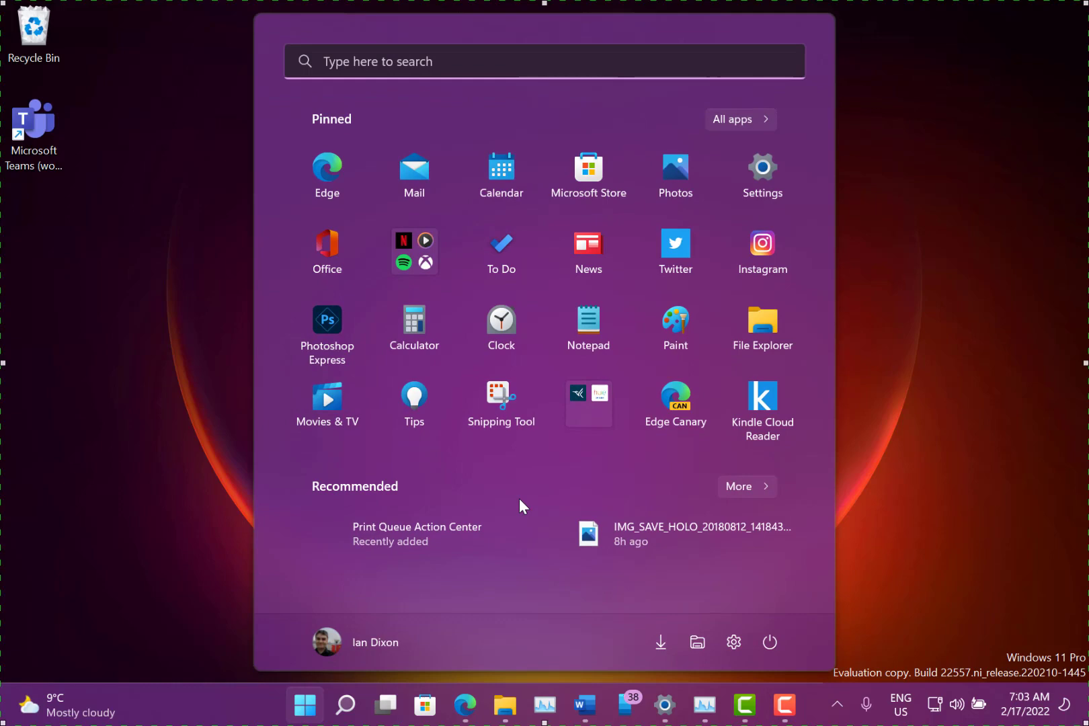
key(Tab)
key(Return)
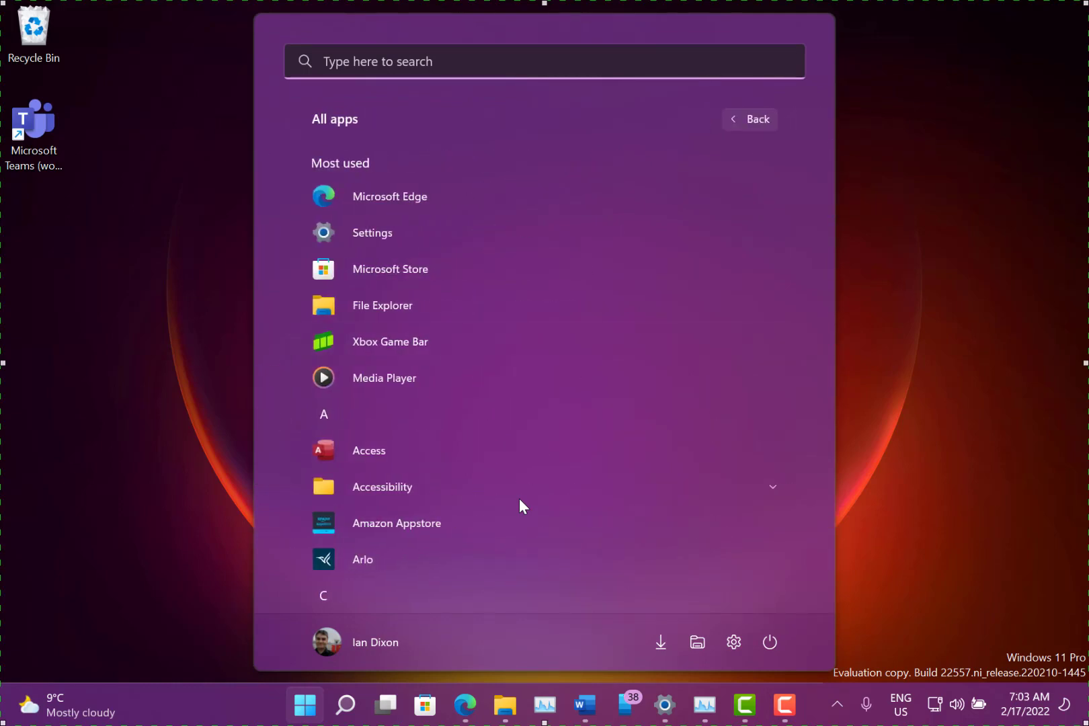
key(Escape)
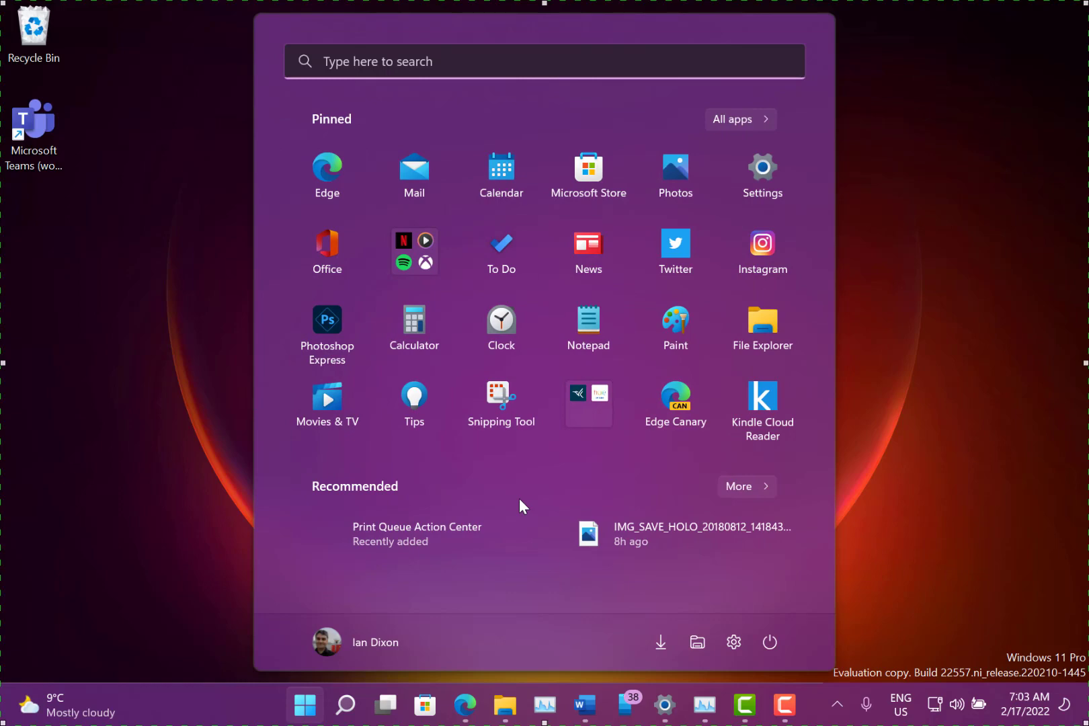
key(Tab)
key(Tab)
key(Tab)
key(Return)
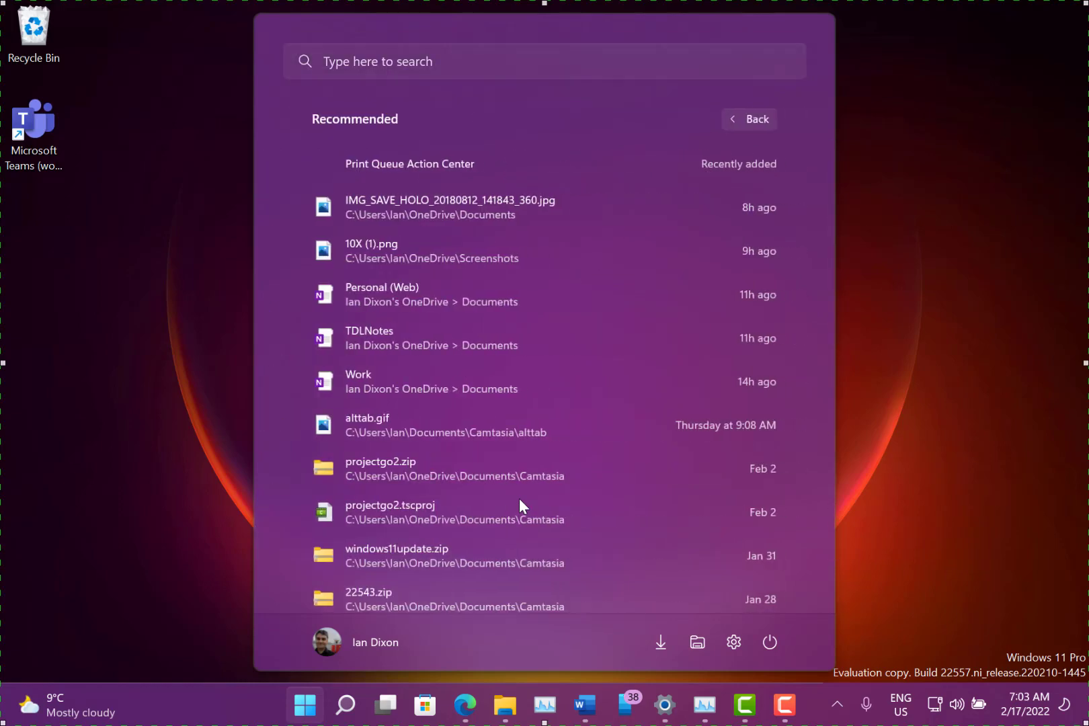
key(Escape)
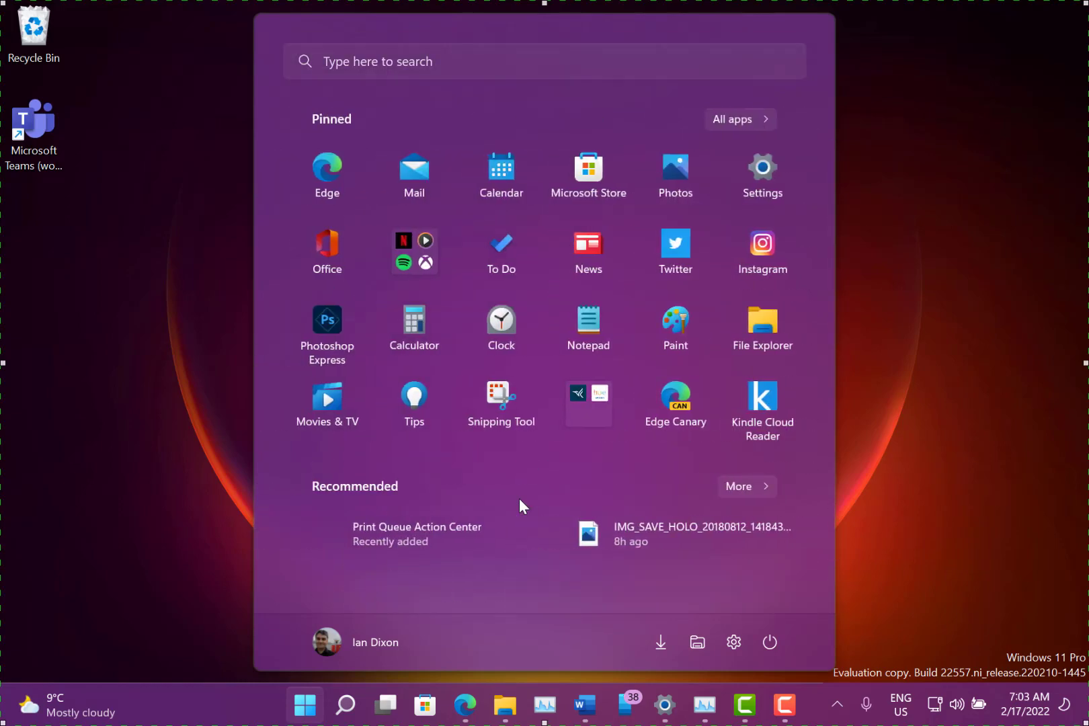
key(Escape)
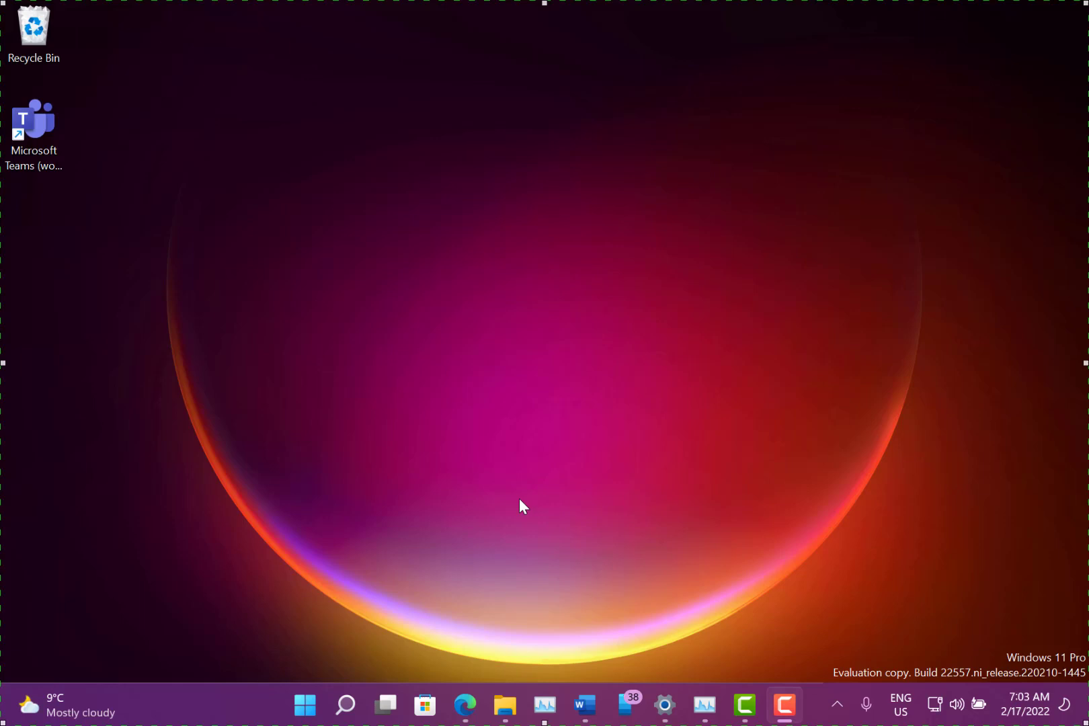
Drop Instagram onto Photoshop Express to make a folder, then add Twitter to it.
key(super)
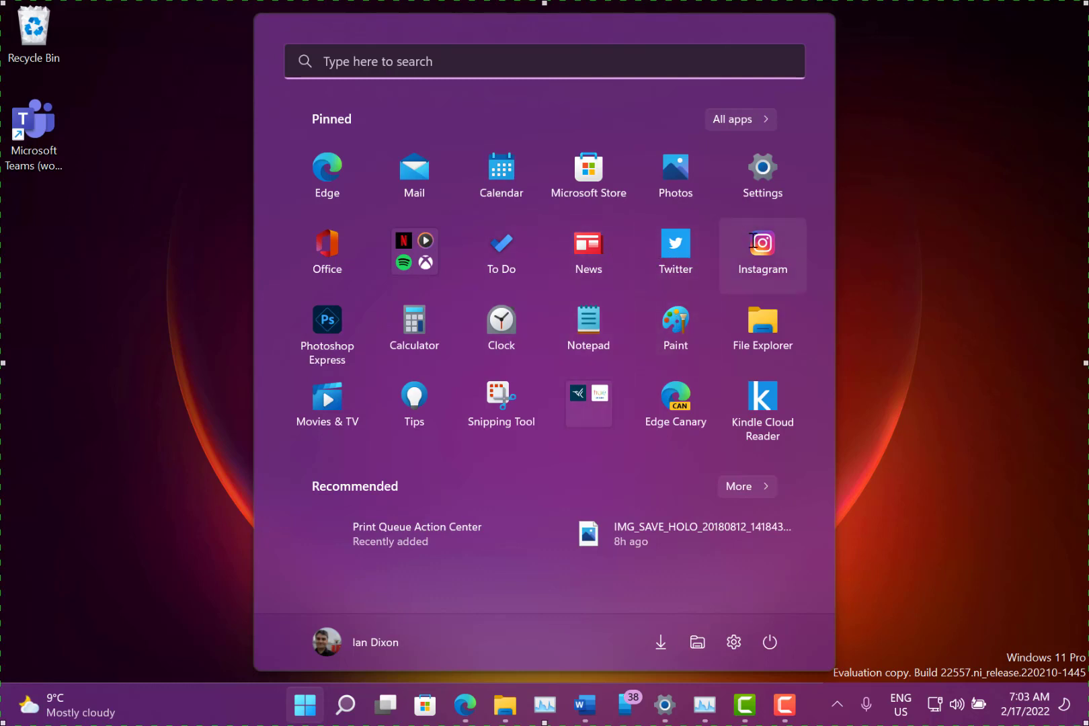
mouse_move(753, 246)
mouse_down()
mouse_move(323, 332)
mouse_move(647, 307)
mouse_move(752, 255)
mouse_up()
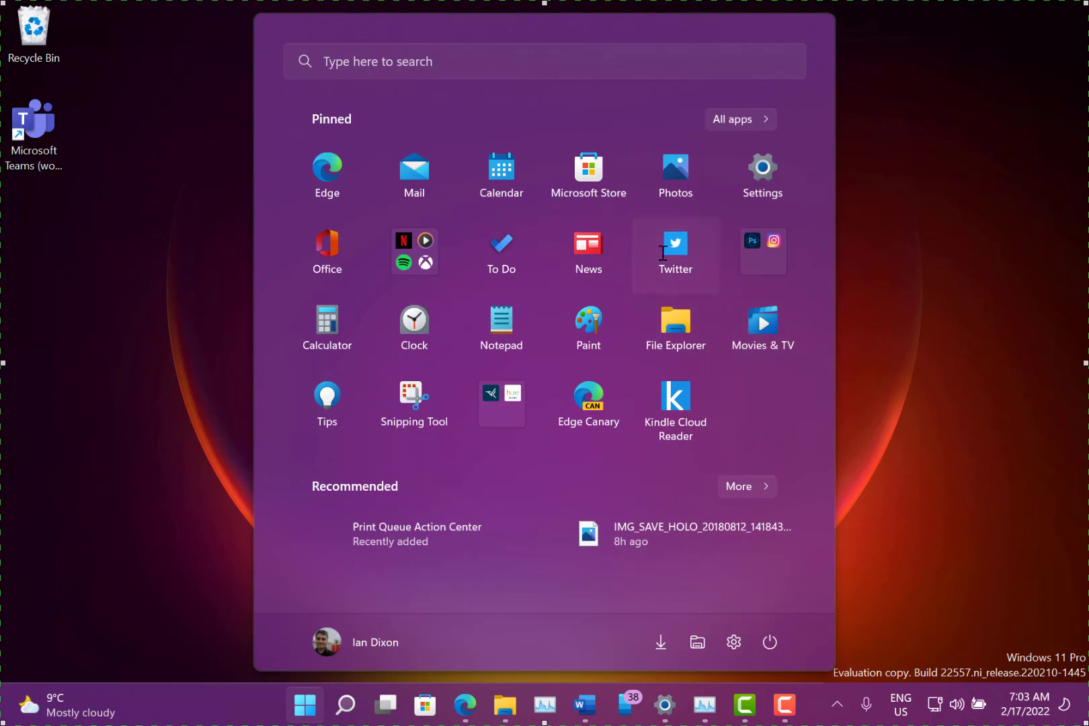
drag(664, 254, 751, 255)
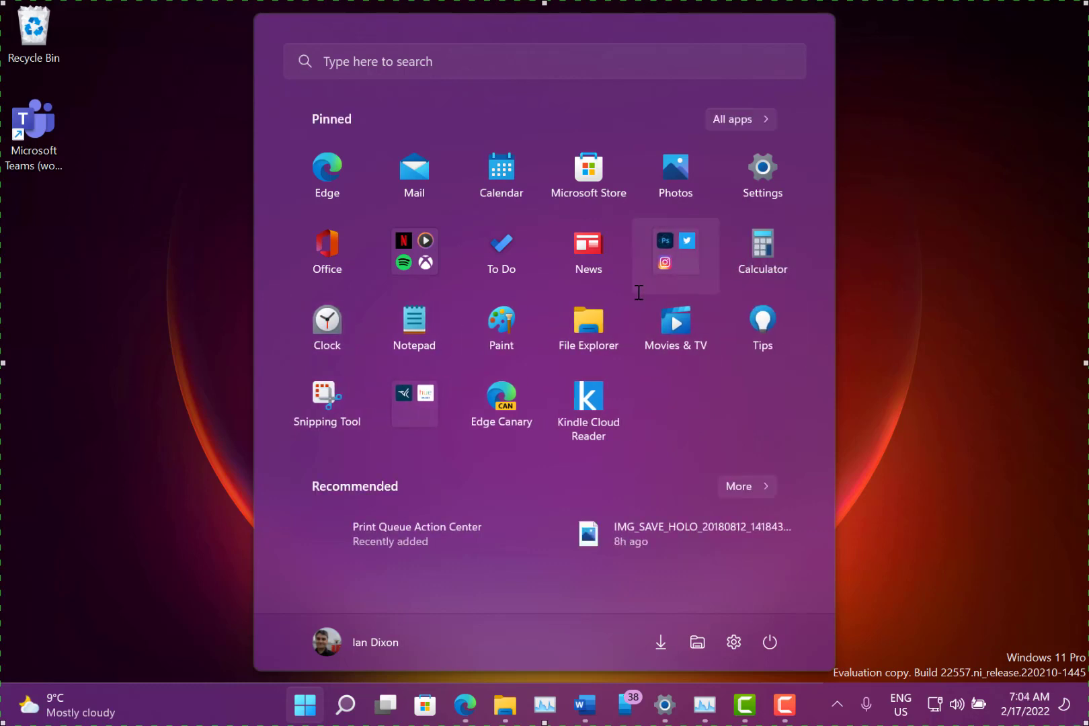
Peek into the Netflix and Spotify folder, then expand the Photoshop Express, Instagram and Twitter folder.
click(415, 251)
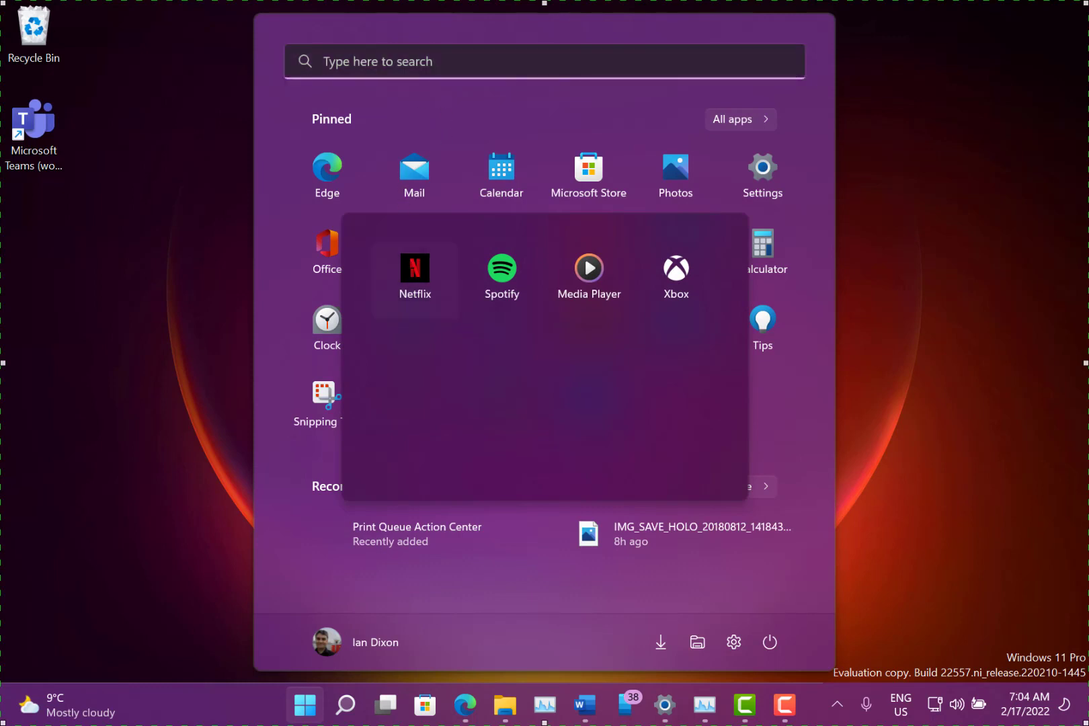
click(827, 427)
click(676, 236)
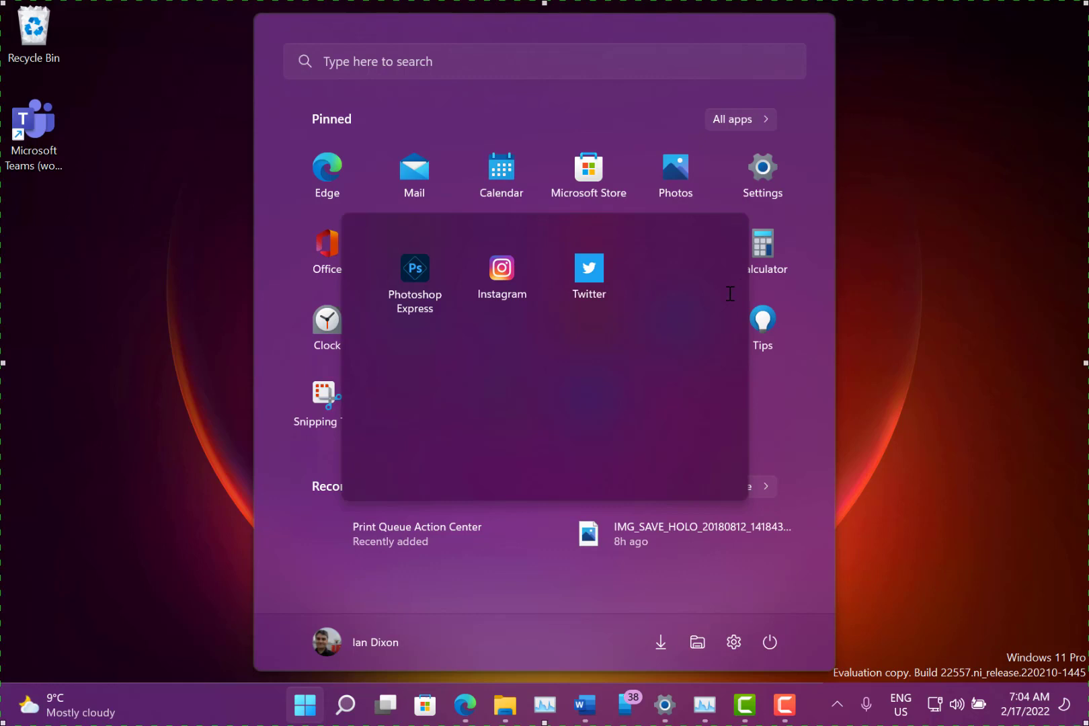
Close Start and toggle Win+N until the notification centre shows its calendar and focus timer.
key(super)
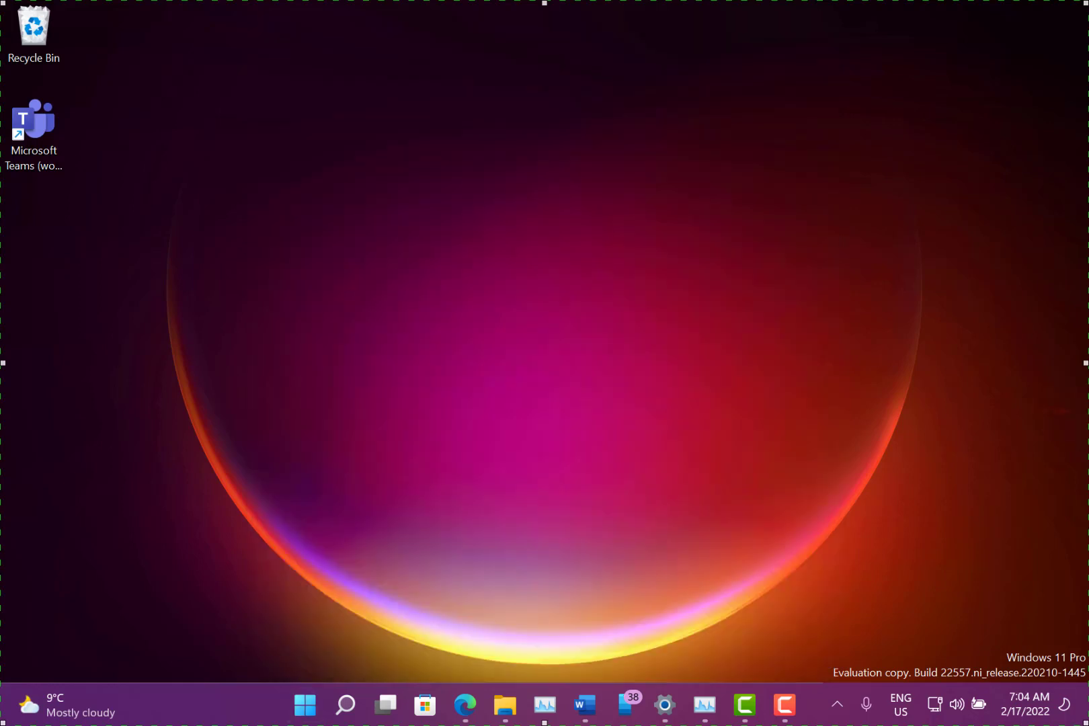
key(super+n)
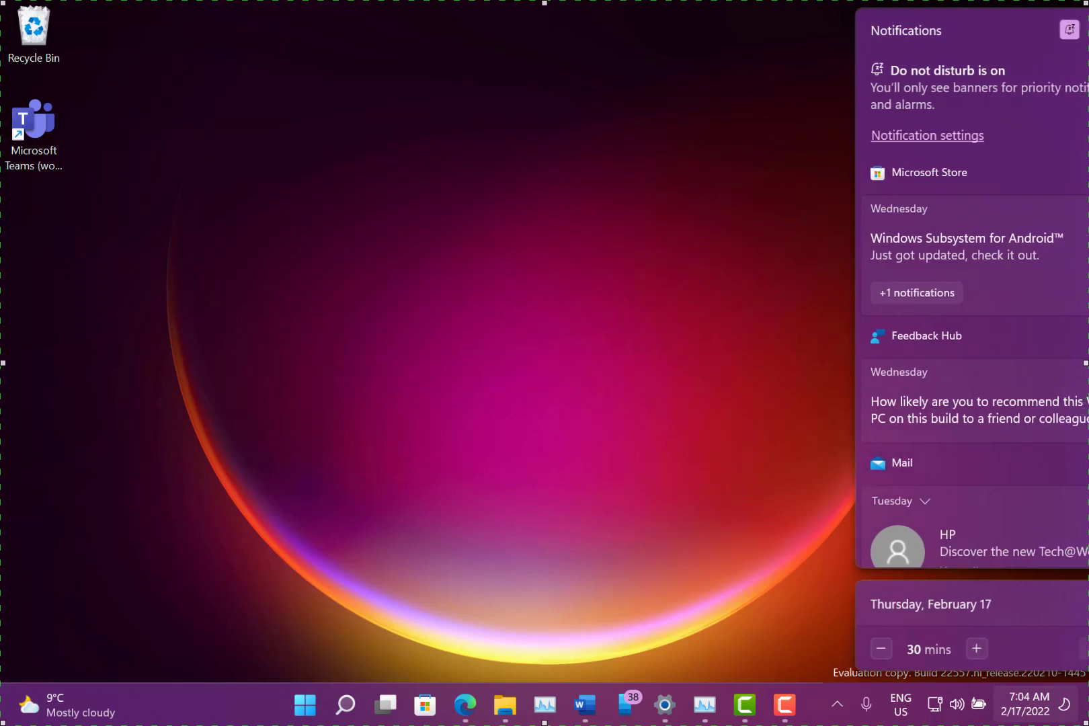
key(super+n)
key(super+n)
key(super+n)
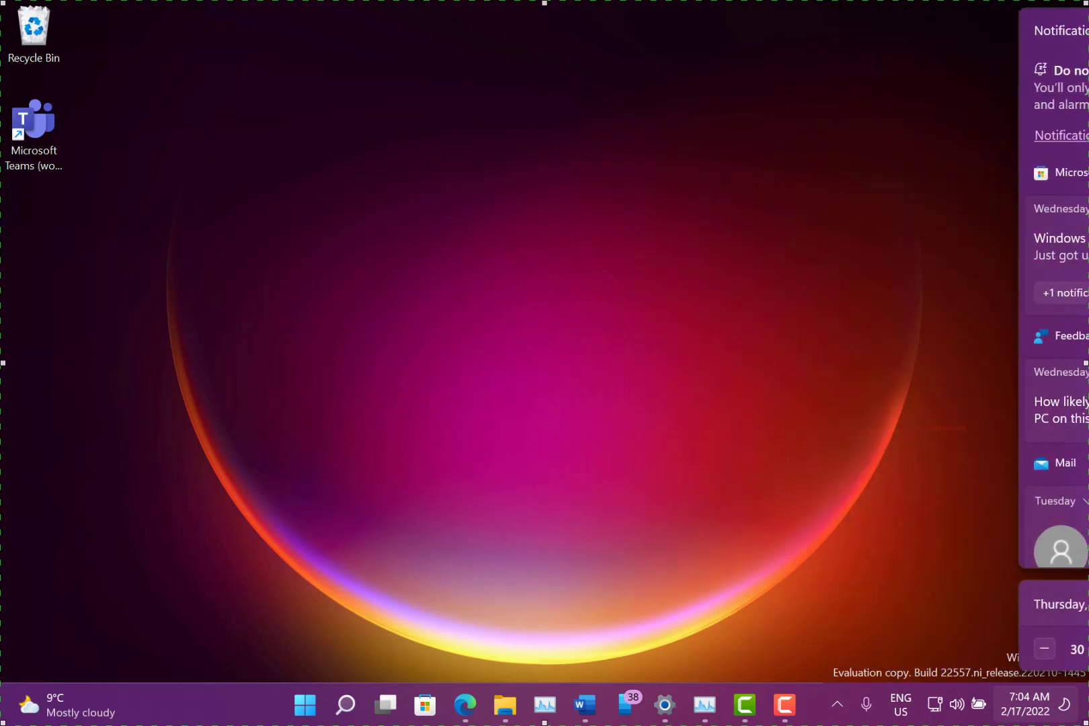
key(super+n)
key(super+n)
key(super+n)
key(super+n)
key(super+n)
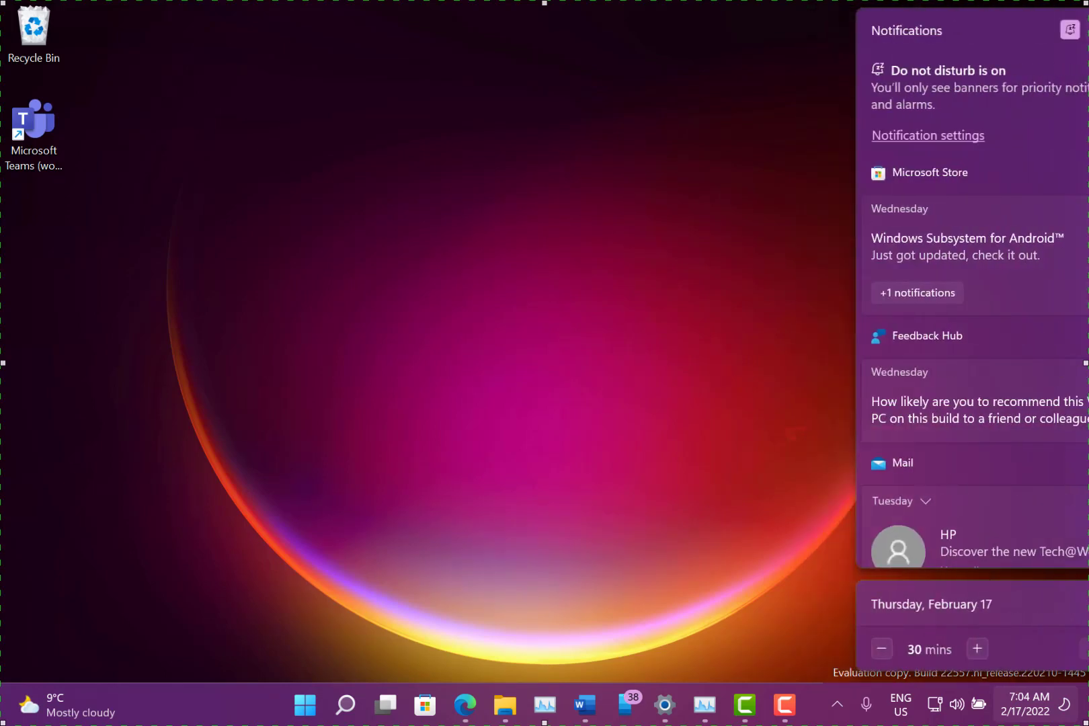
key(super+n)
key(super+n)
key(super+n)
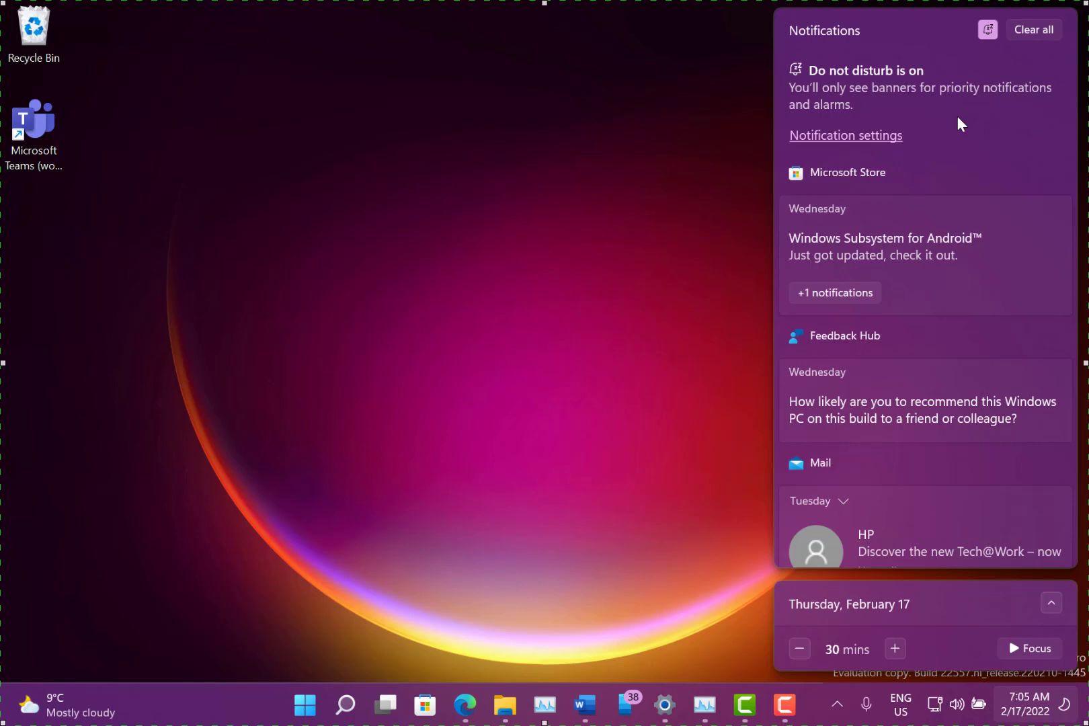
Review the System > Focus settings with the 30-minute session, then minimize Settings.
click(872, 135)
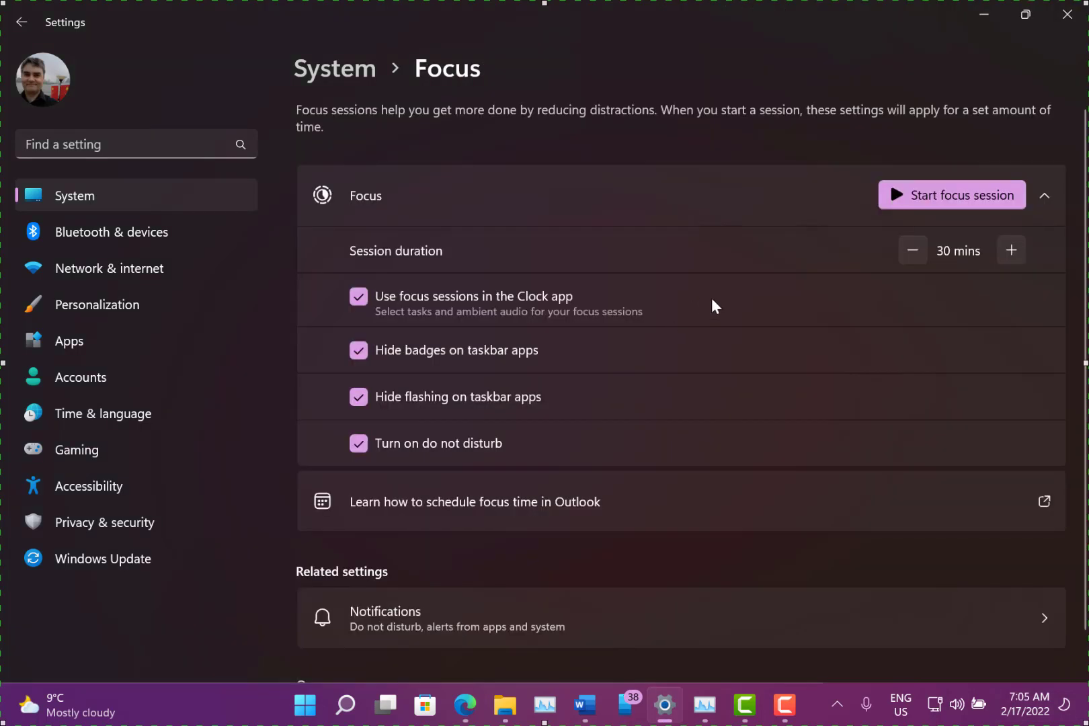
scroll(712, 299, down, 1)
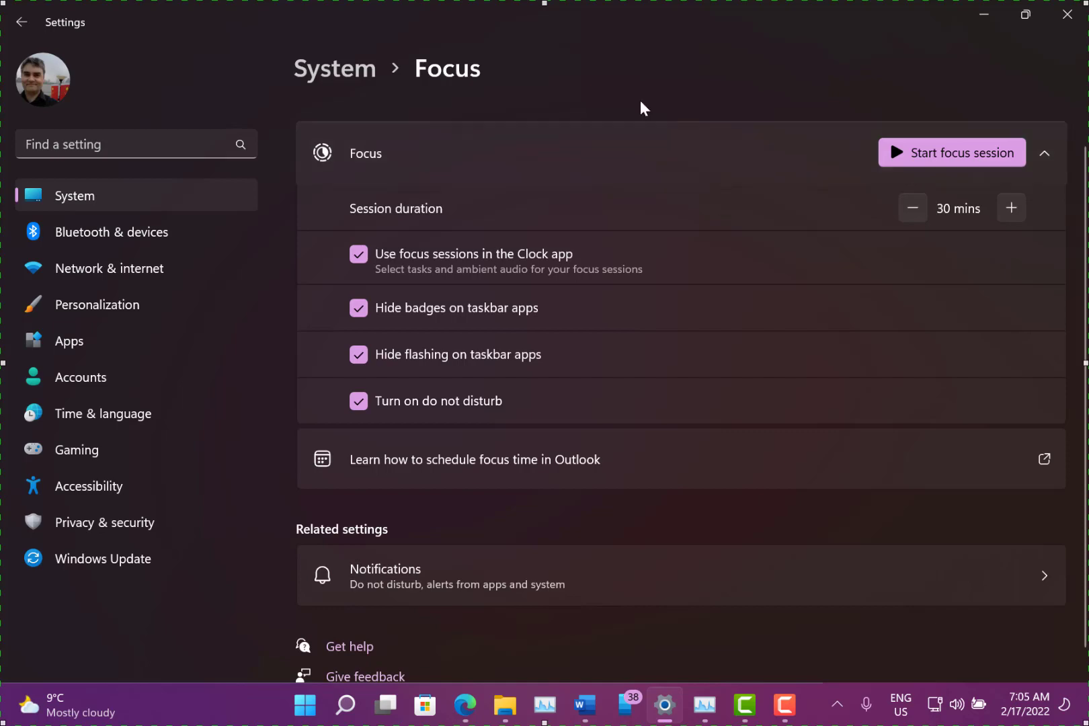
click(983, 15)
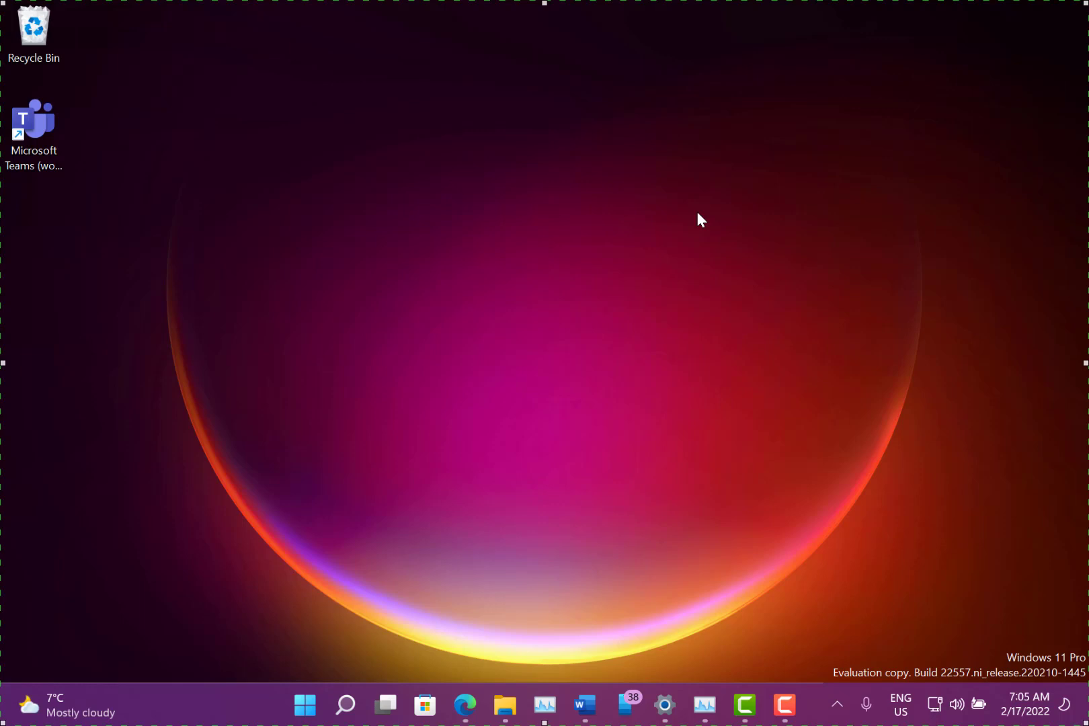
Turn on Live Captions, open a YouTube video in Edge and dismiss the mixed-audio warning.
key(super+ctrl+l)
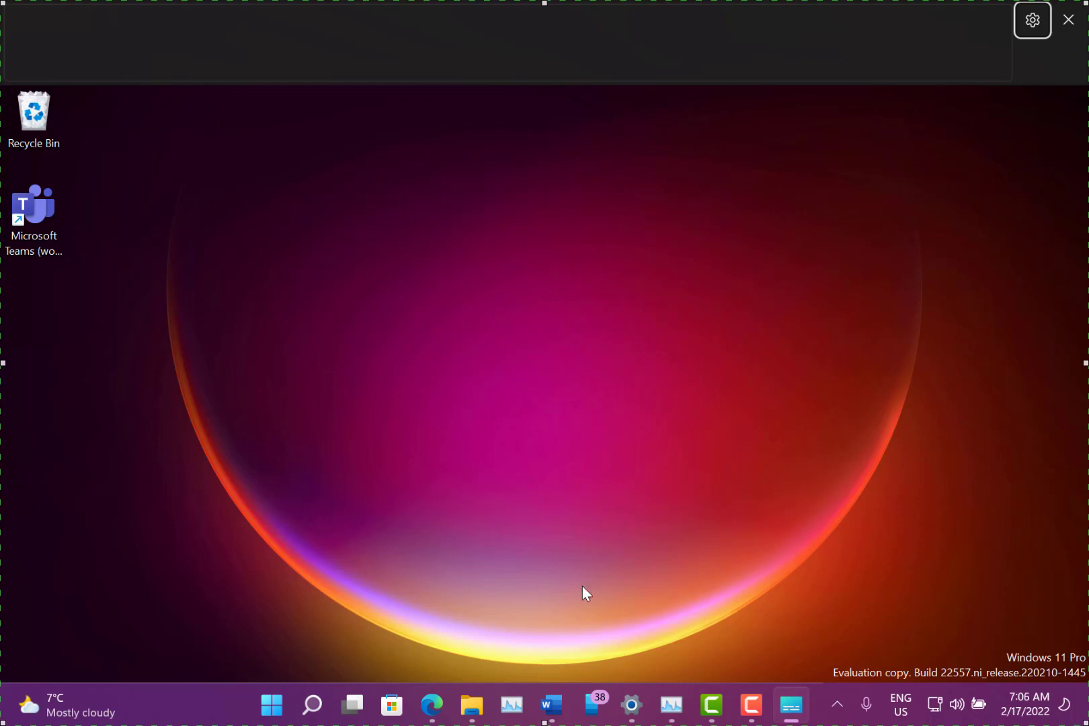
click(432, 704)
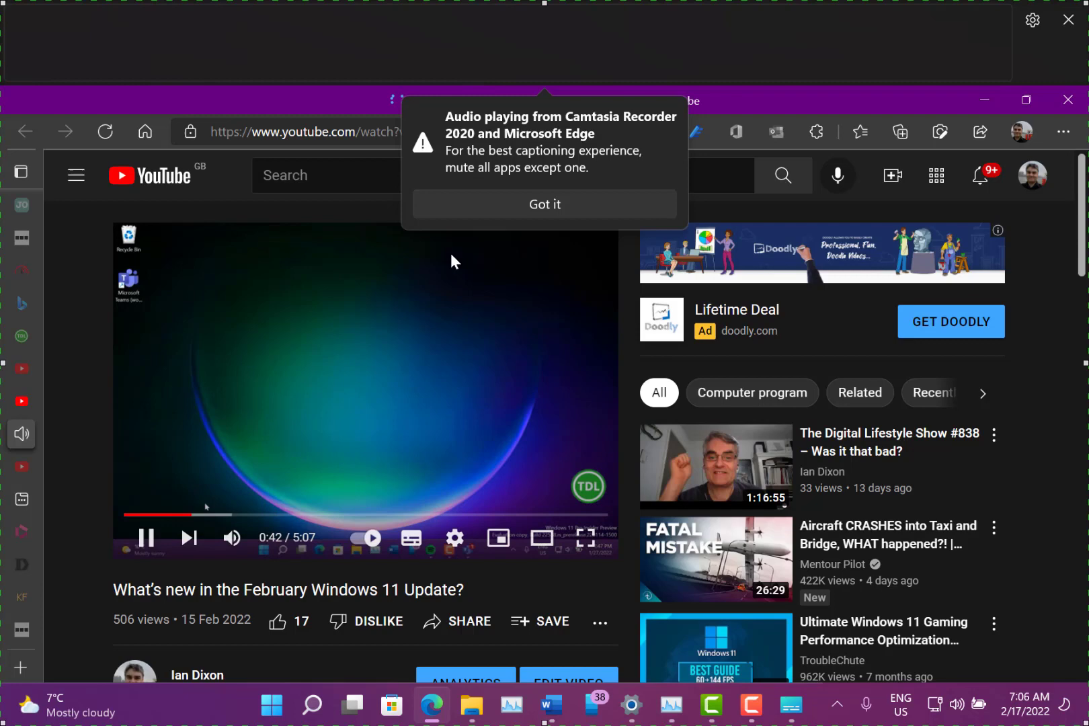
click(525, 209)
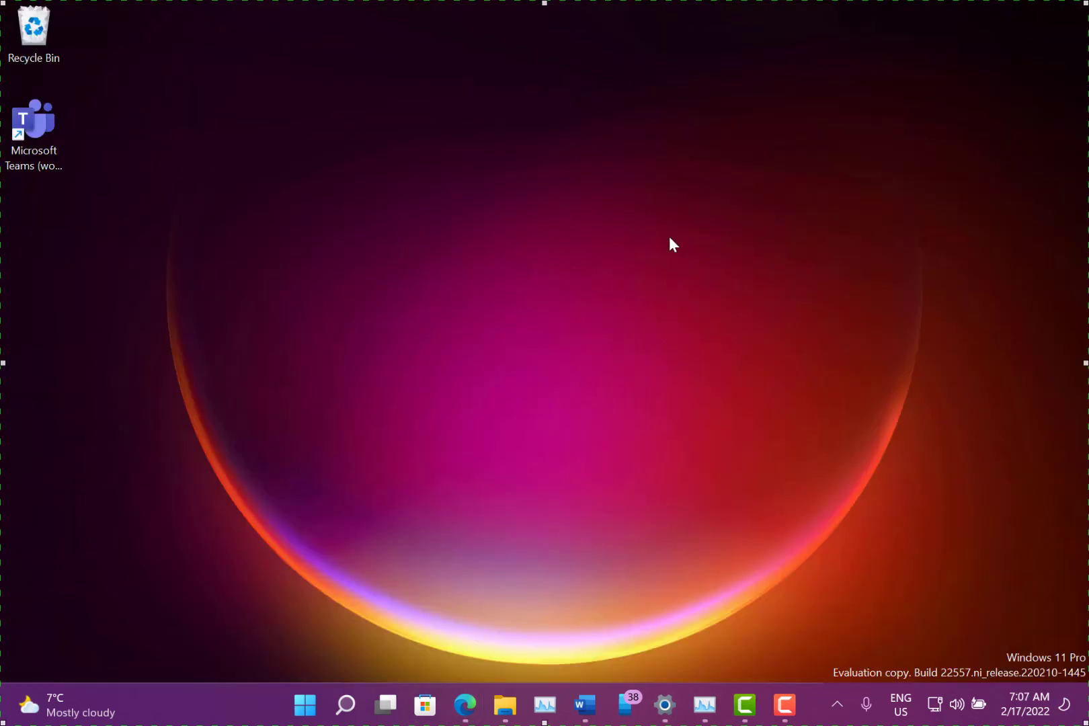
Bring the Documents Explorer window forward from the taskbar and switch it to Quick access.
mouse_move(493, 693)
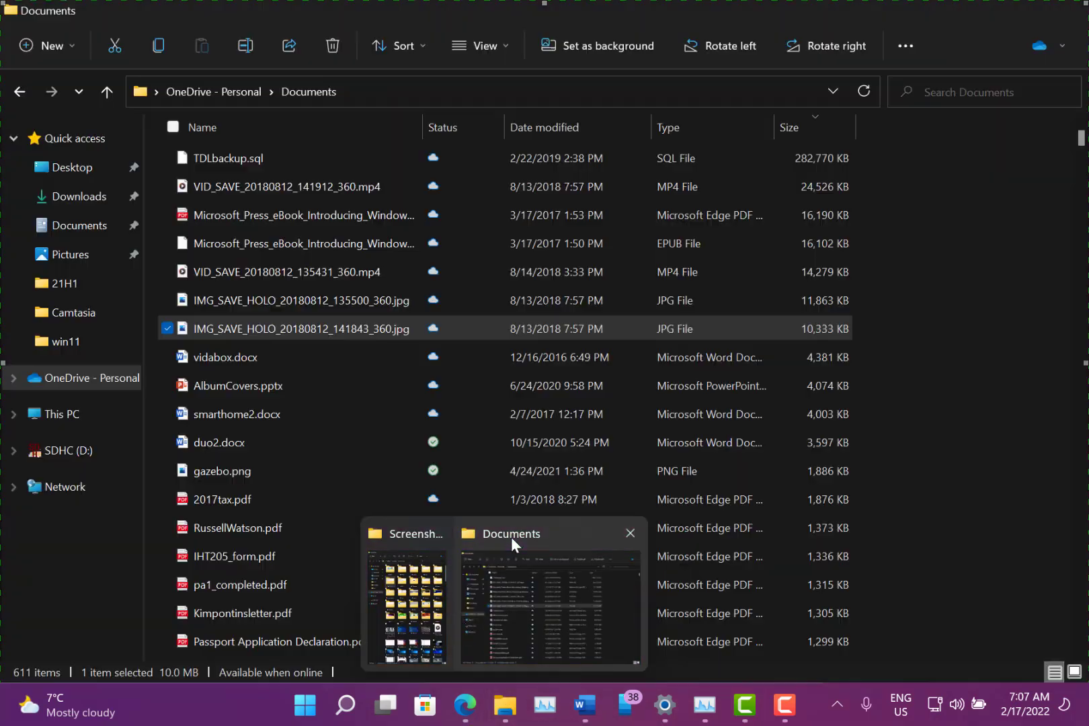
click(510, 538)
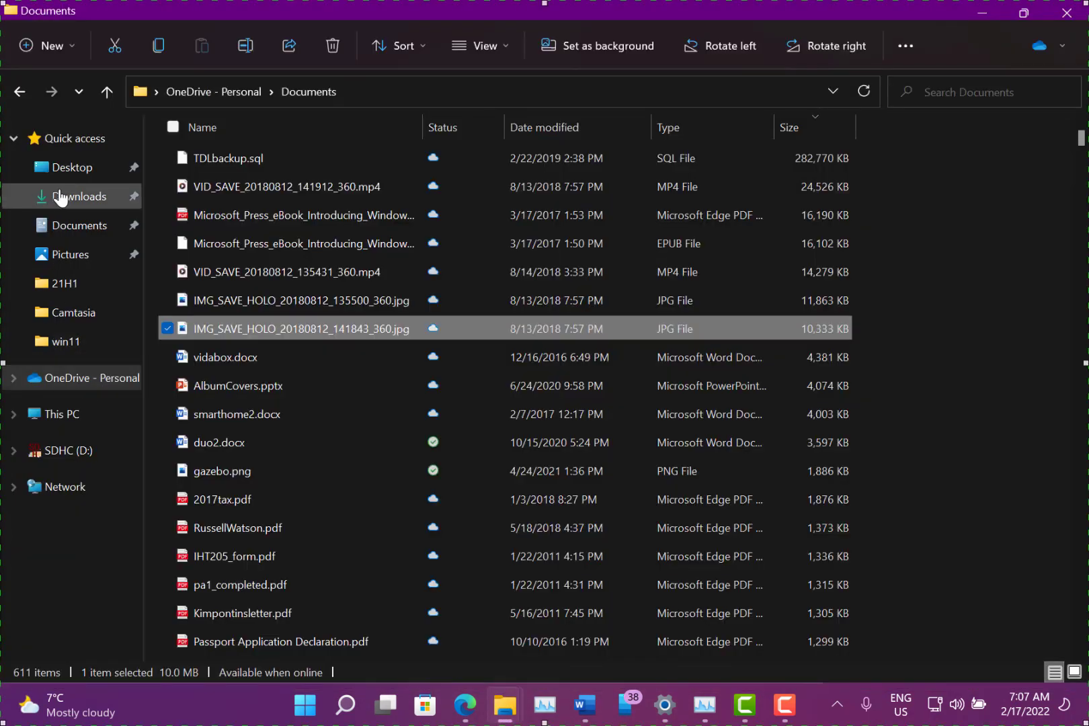
click(76, 140)
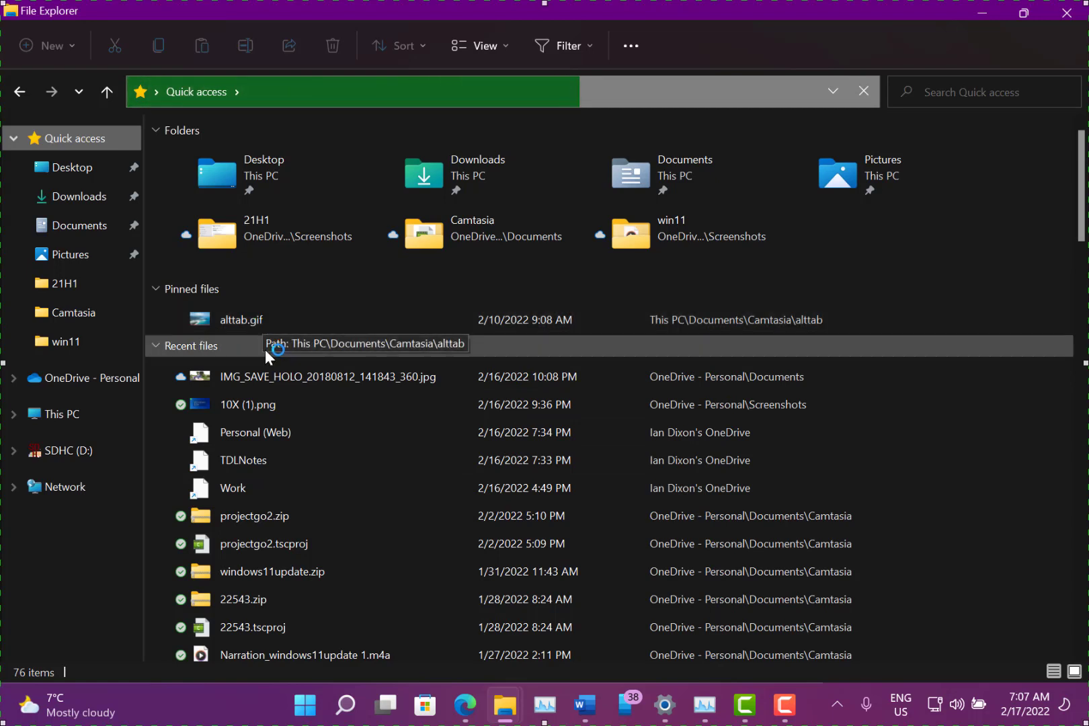
Pin 10X (1).png from Recent files to Quick access.
right_click(248, 419)
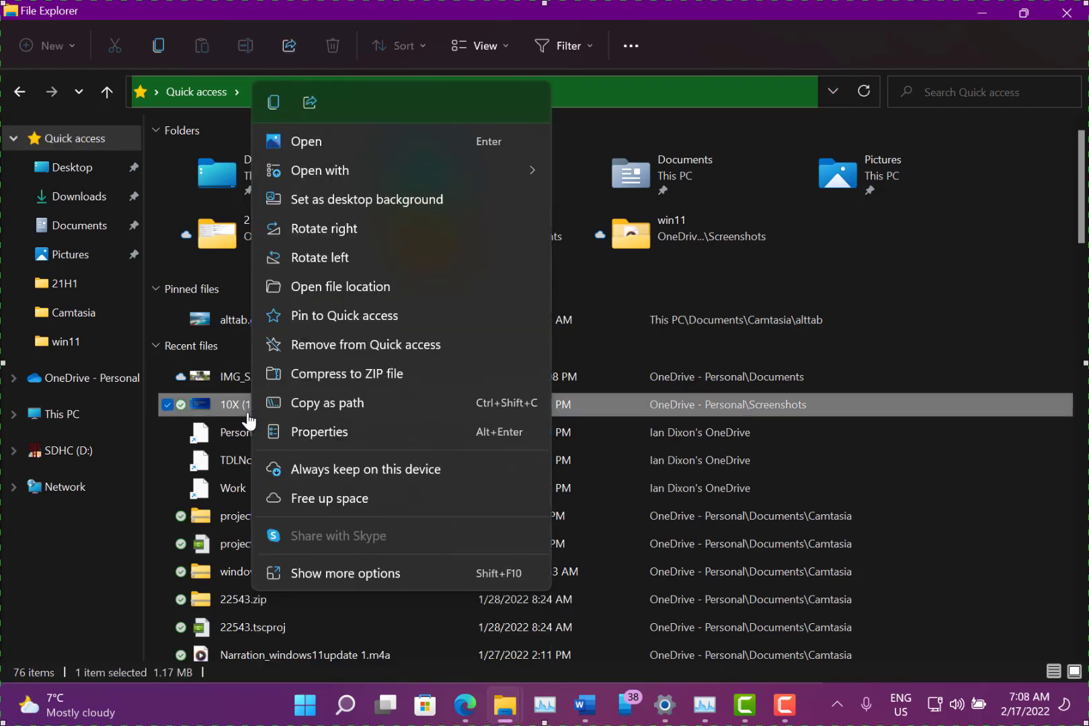
click(330, 316)
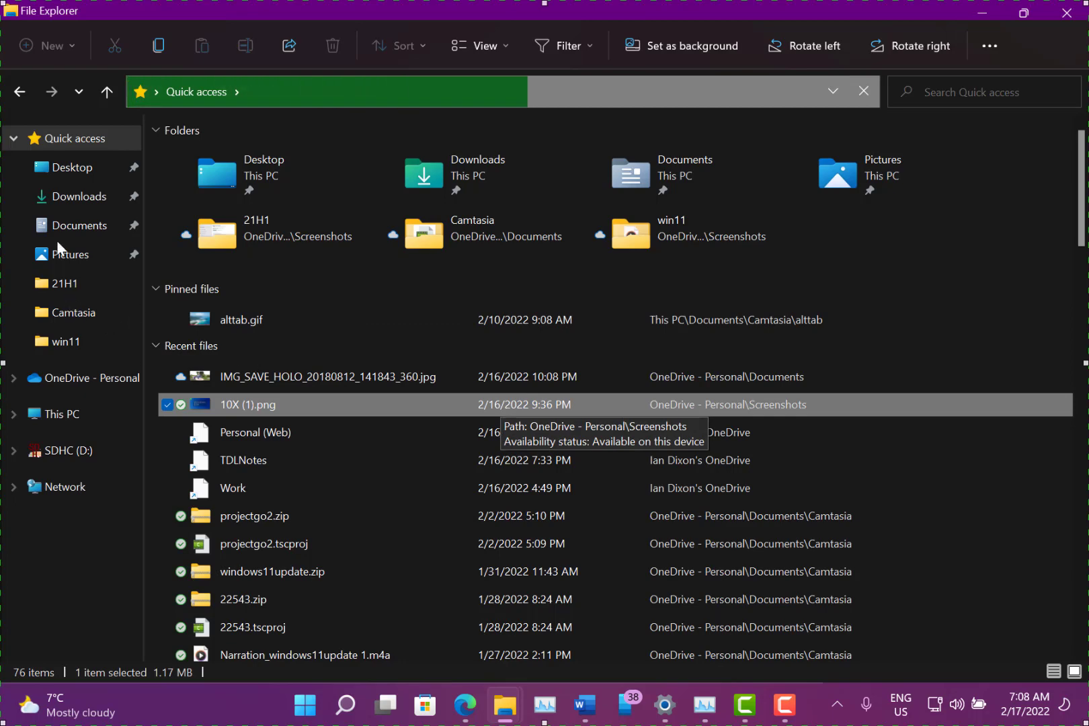
Bring the Screenshots Explorer window forward from the taskbar and maximize it.
mouse_move(518, 686)
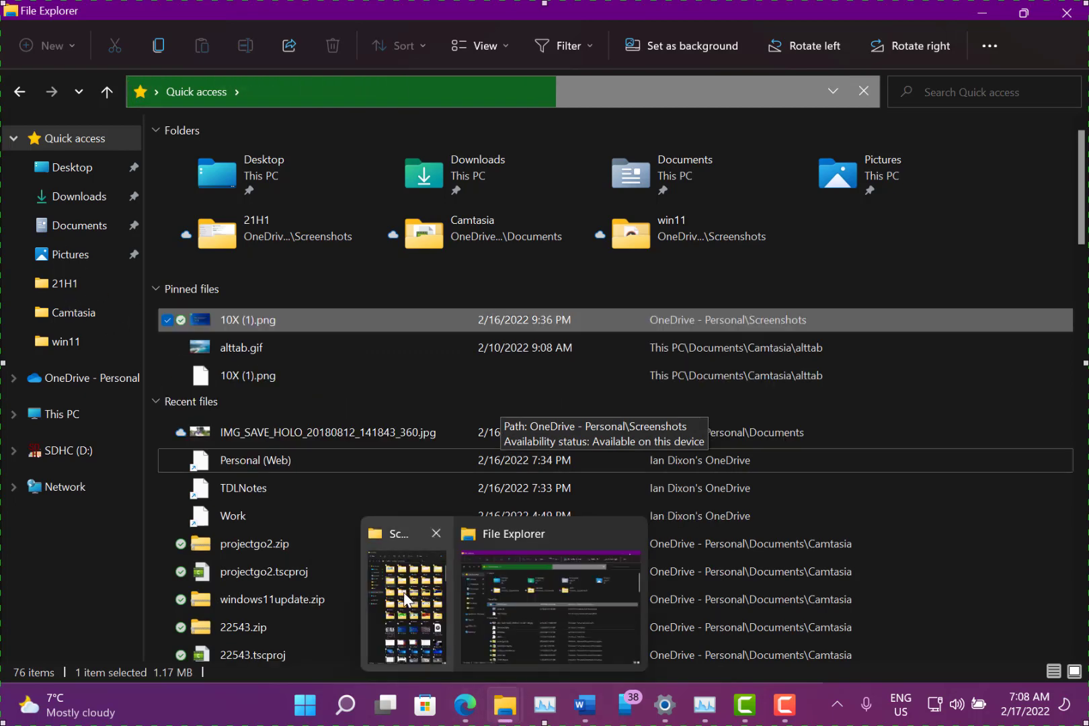
click(407, 598)
key(super+Up)
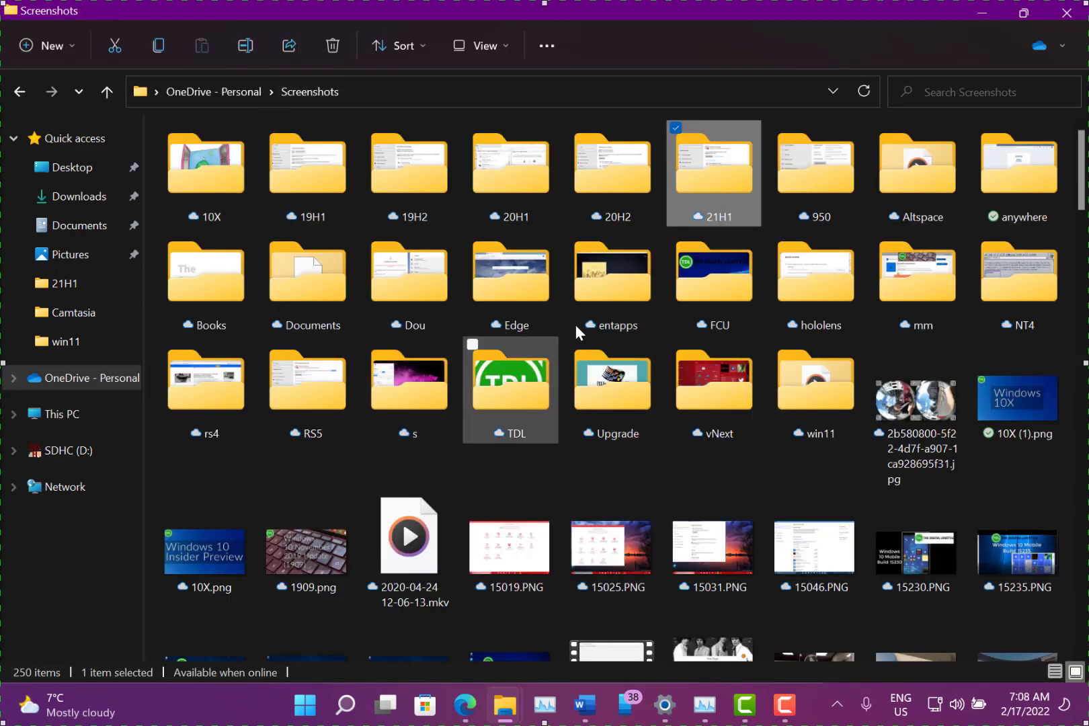
Check the OneDrive sync status and storage used twice, then restore the window down.
click(1046, 47)
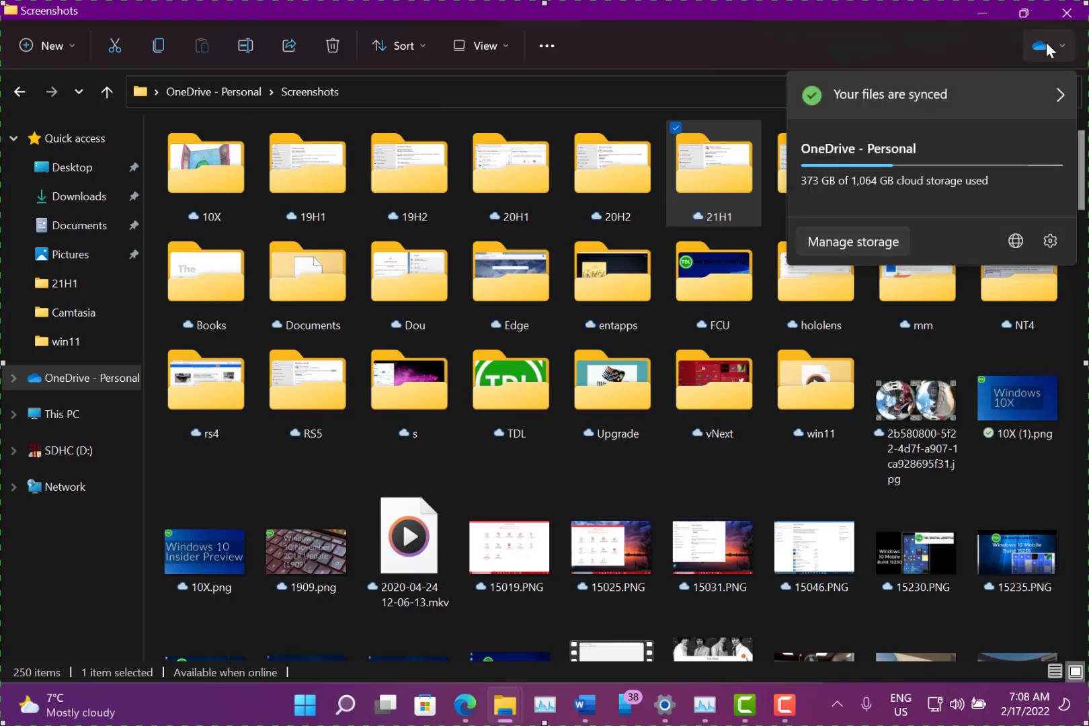
click(771, 51)
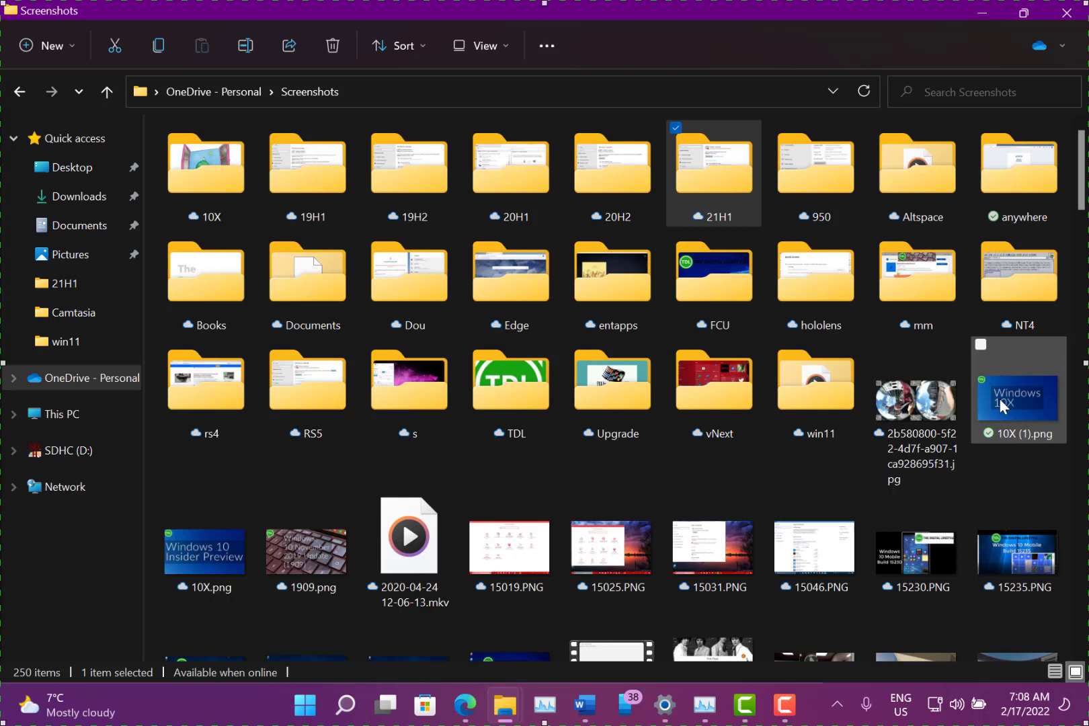
mouse_move(1000, 398)
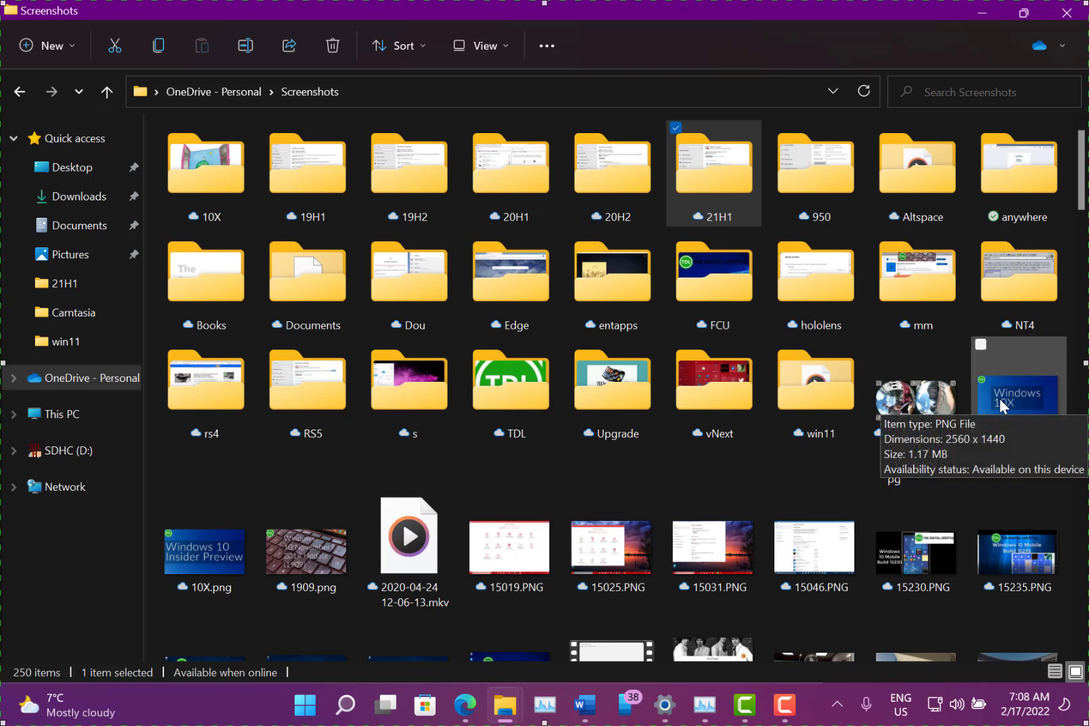
click(1051, 58)
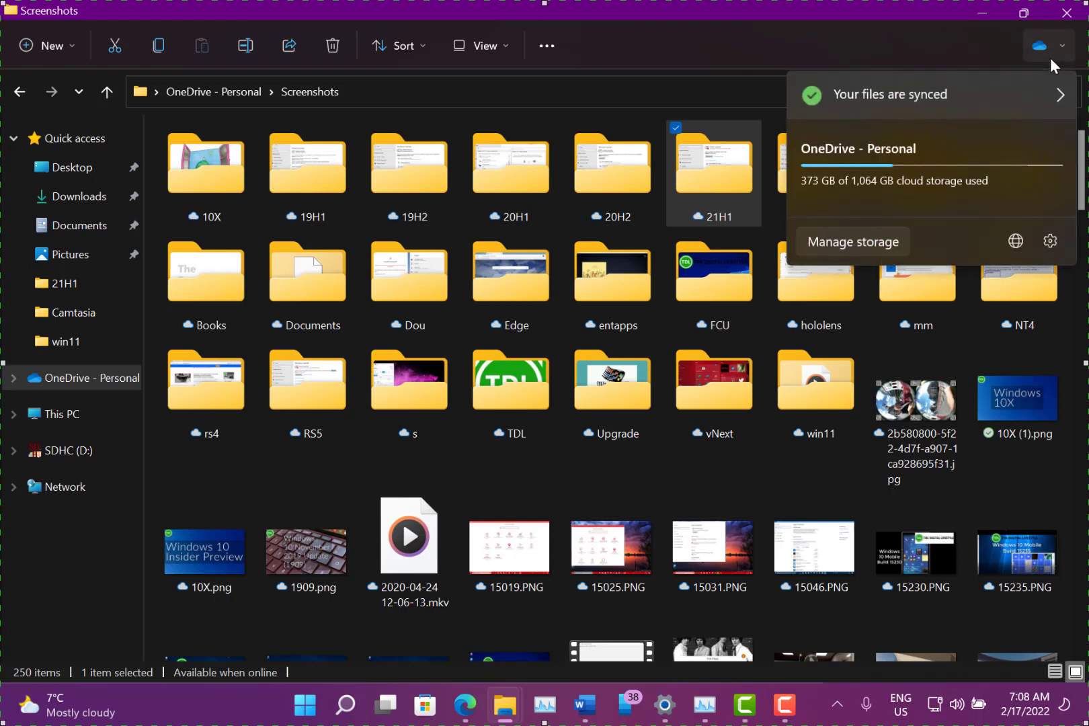
click(993, 15)
Restore the Screenshots window from full screen and minimize the Quick access window.
click(1024, 14)
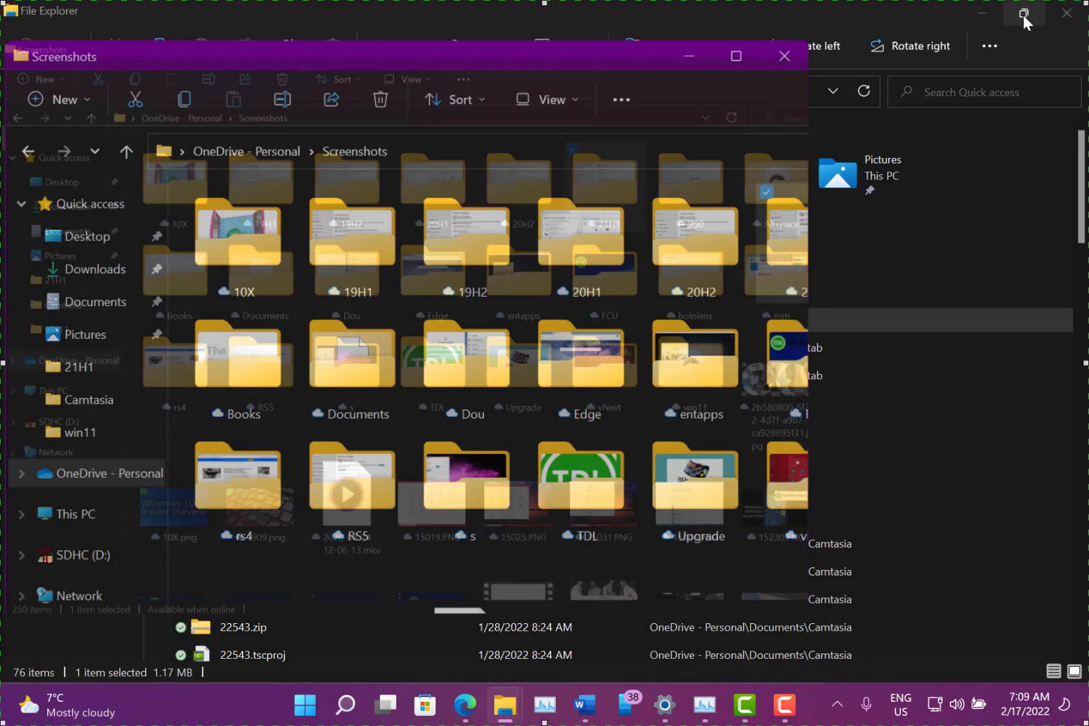
click(977, 15)
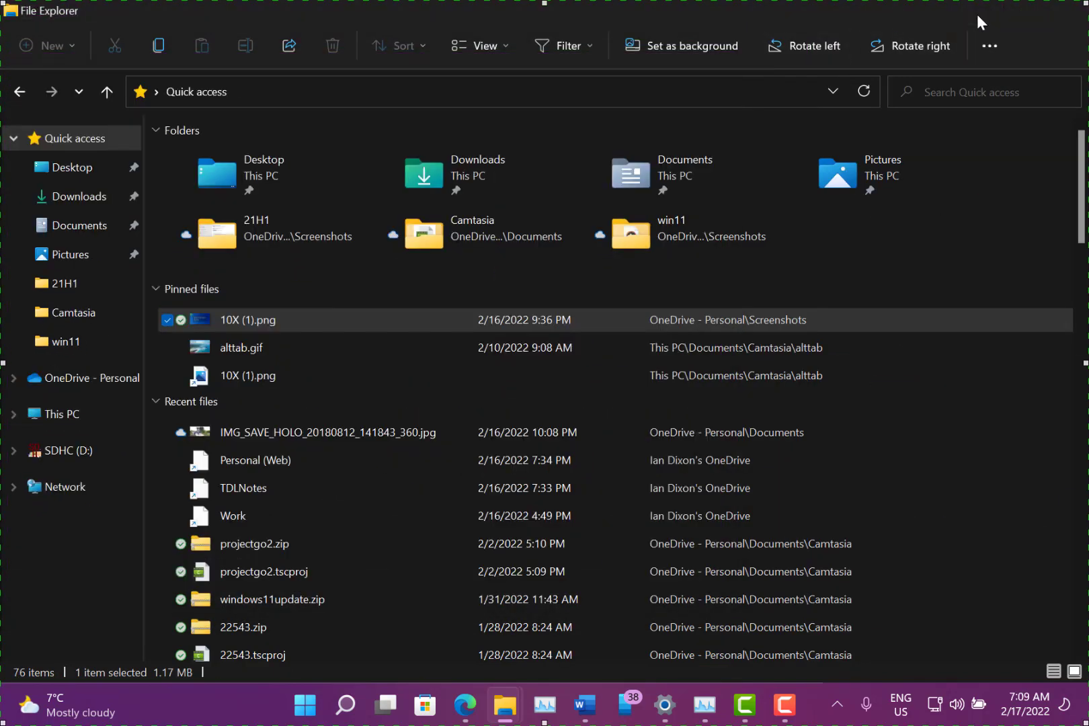
click(977, 15)
Snap Screenshots left with the other Explorer window right, then unsnap Screenshots to float.
drag(486, 67, 700, 114)
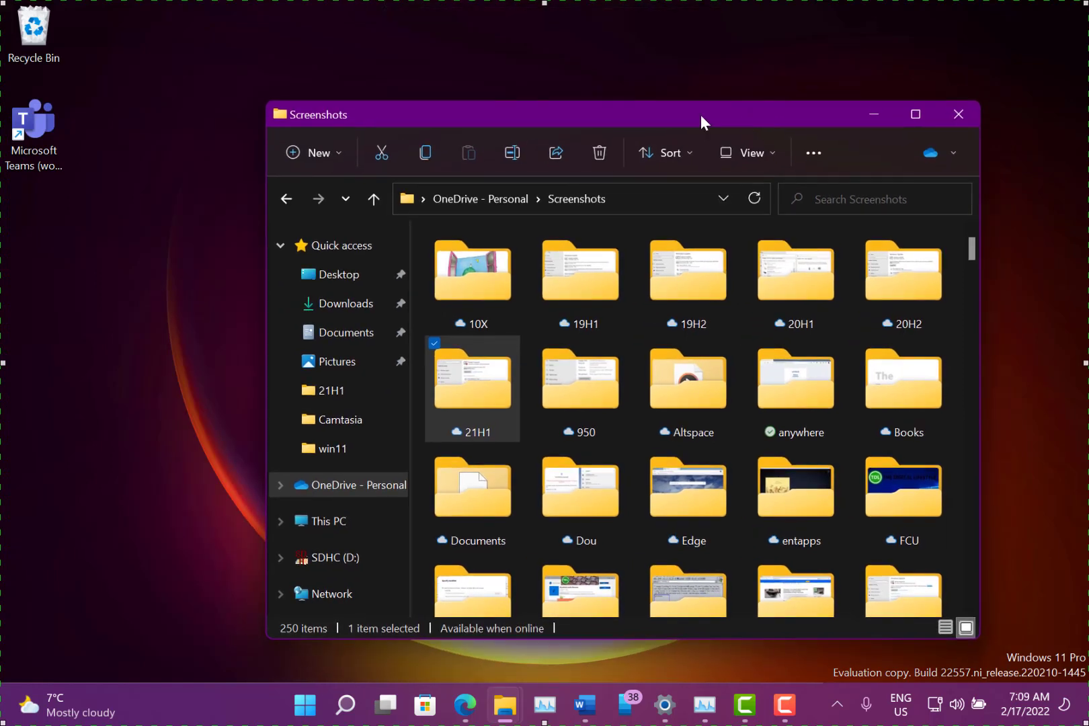
drag(698, 113, 358, 72)
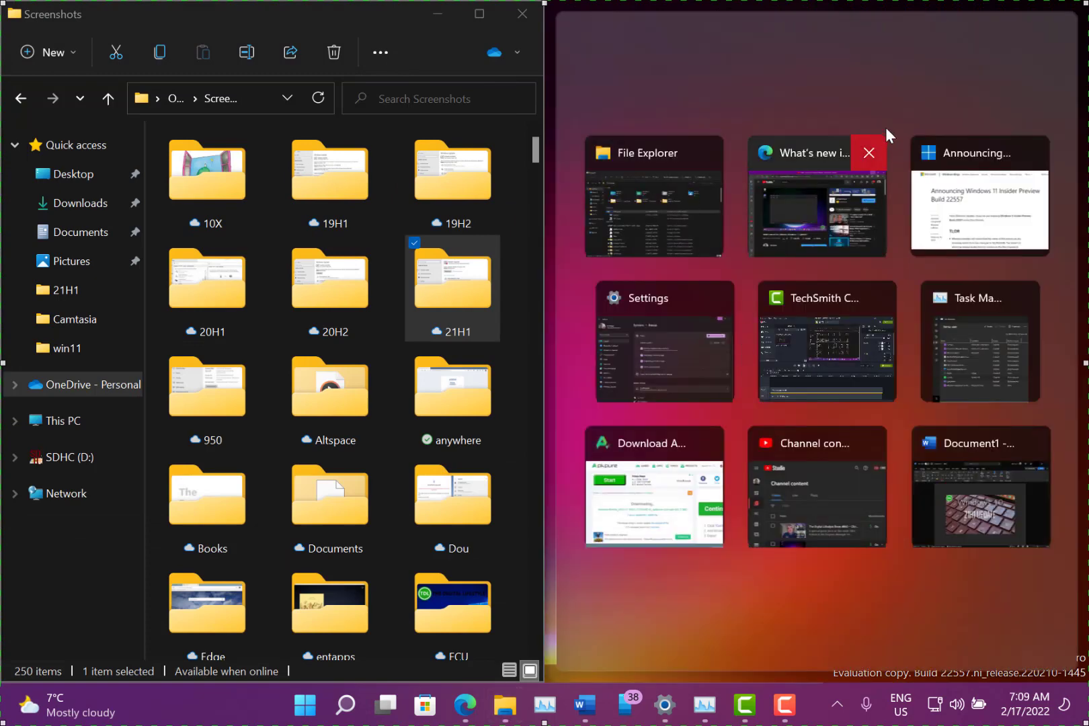
click(651, 187)
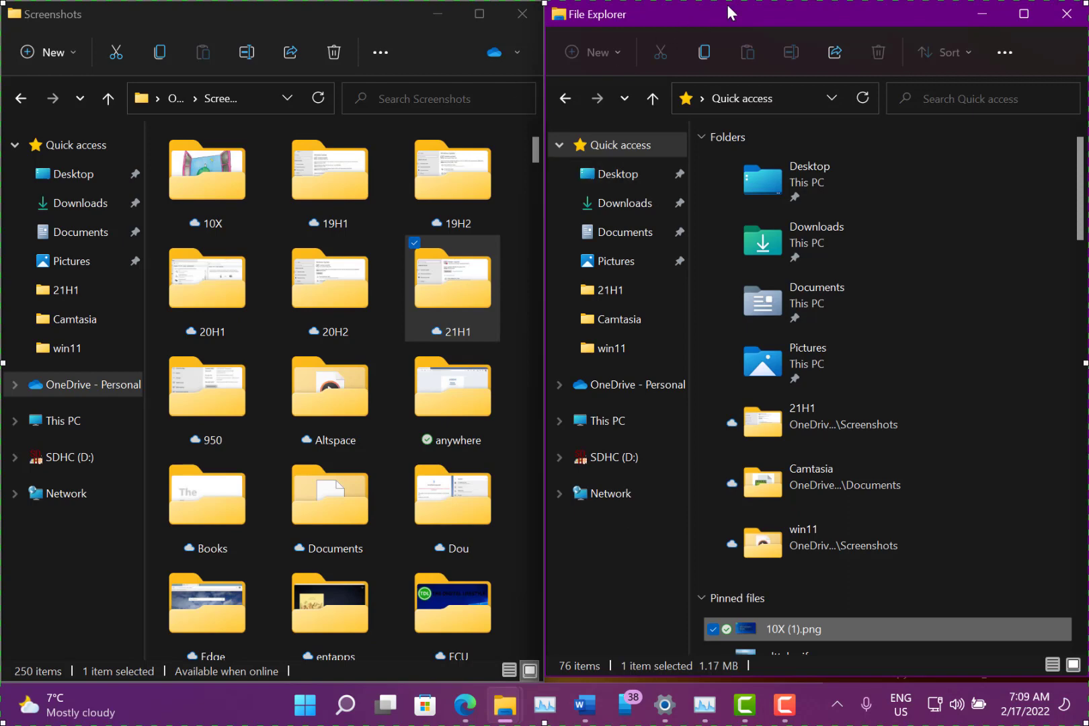
click(981, 15)
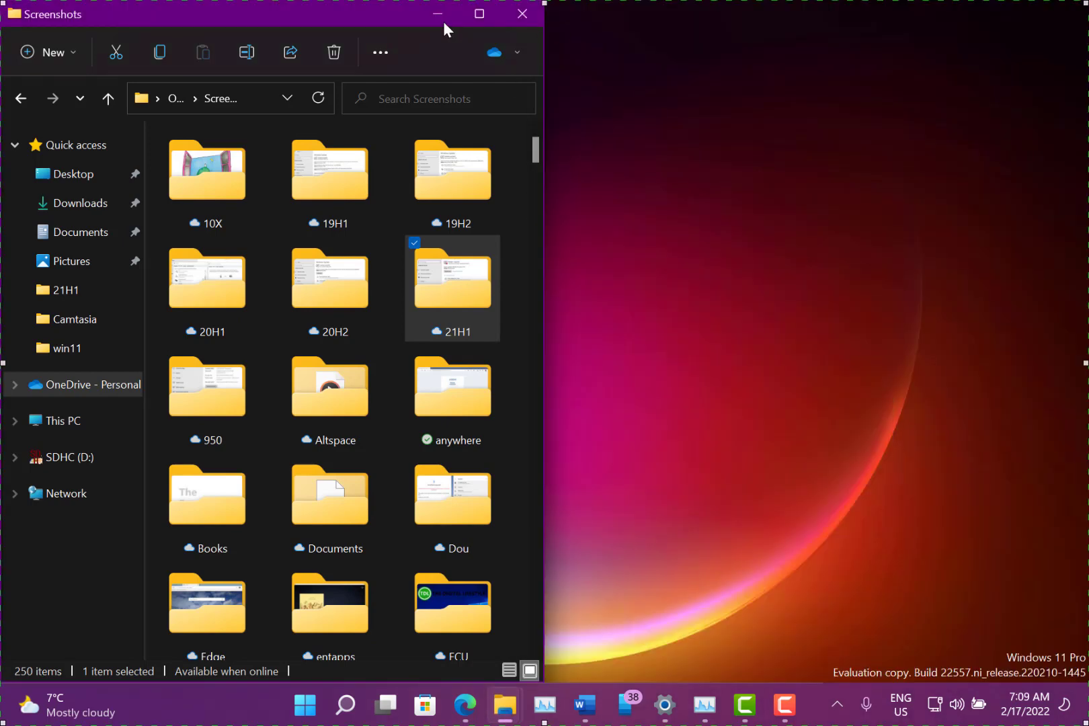
drag(433, 65, 544, 165)
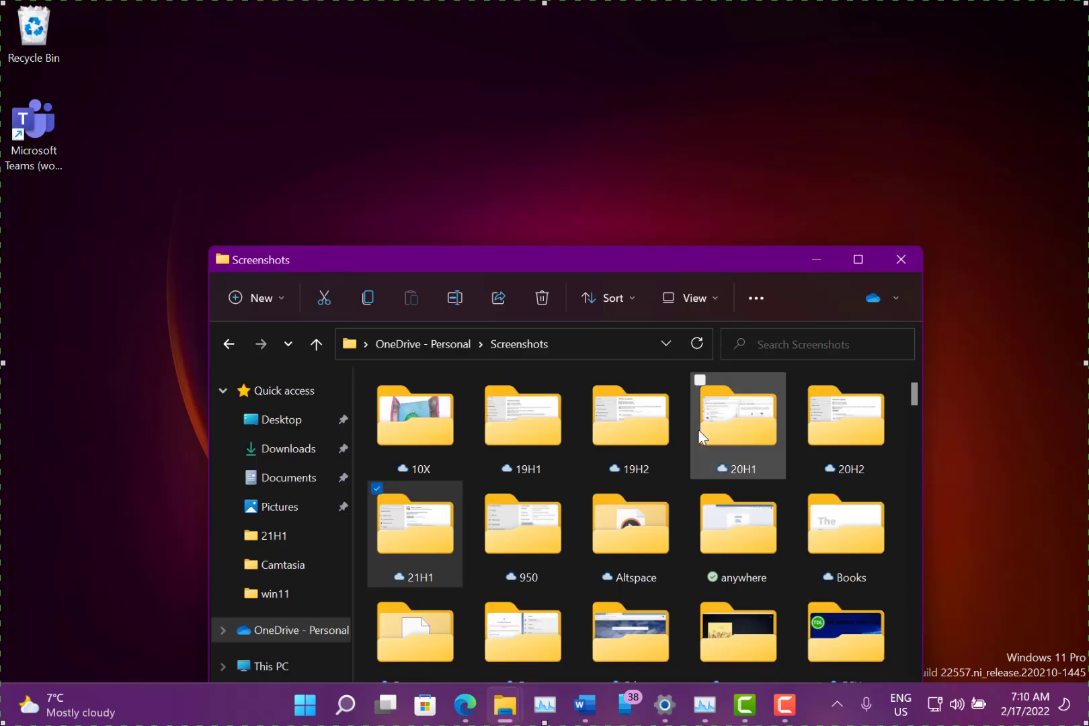
Open Task Manager full screen with its navigation pane collapsed to icons.
click(706, 712)
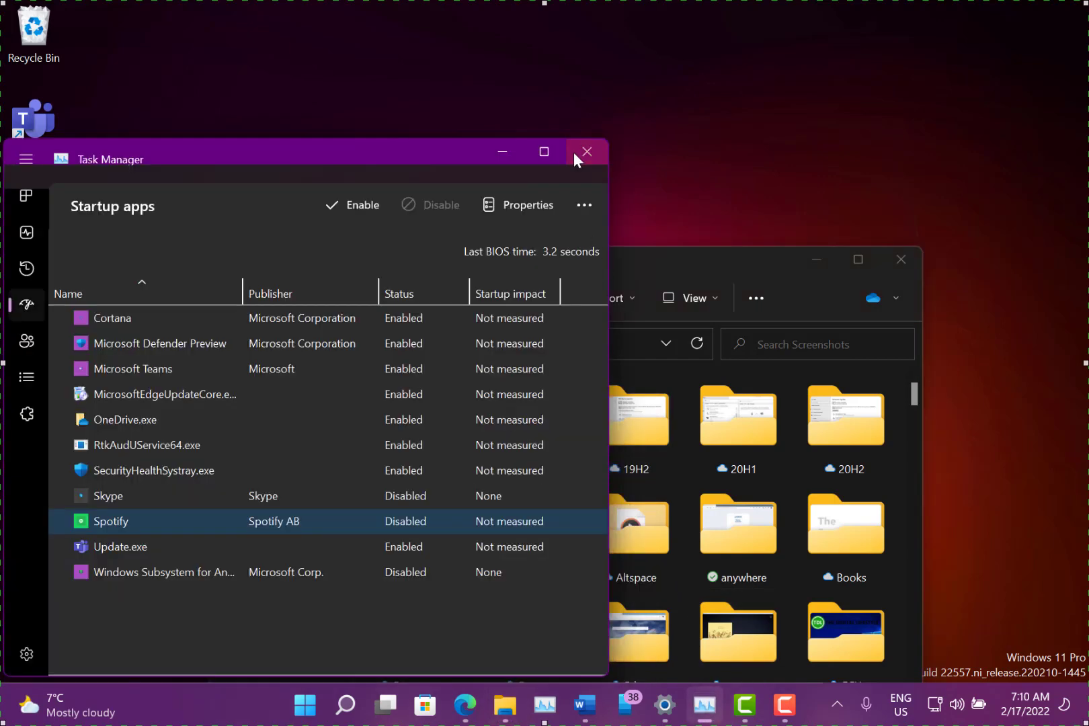
click(544, 152)
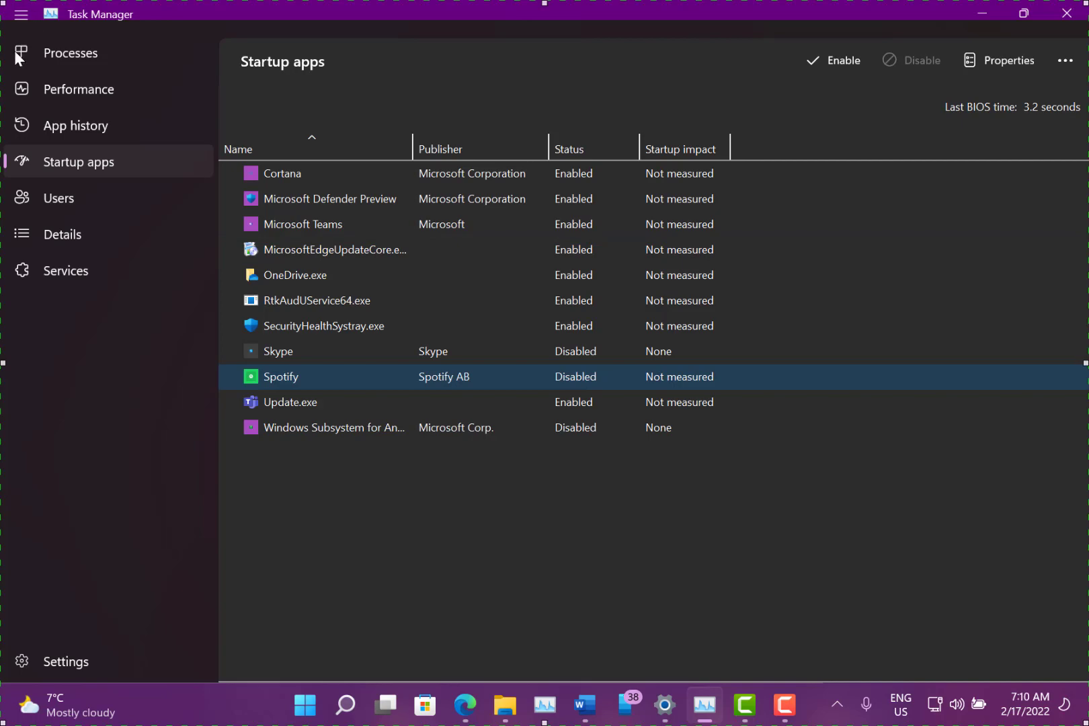
click(22, 14)
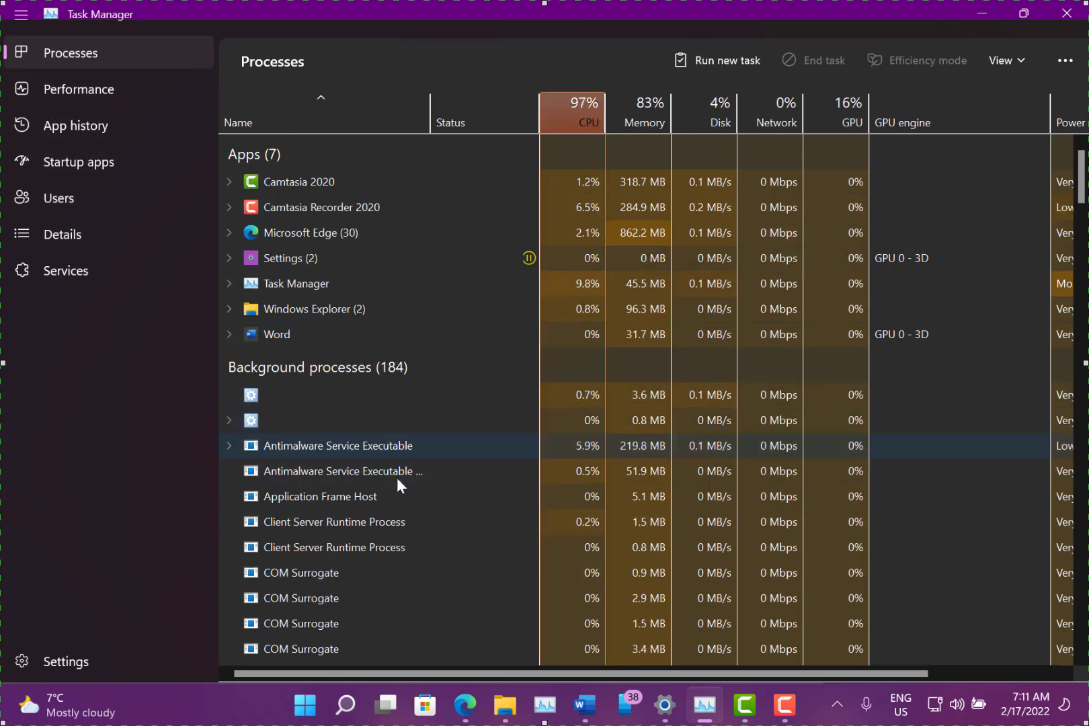
Go from the Performance page to the Processes list and open Microsoft Edge's context menu.
click(66, 88)
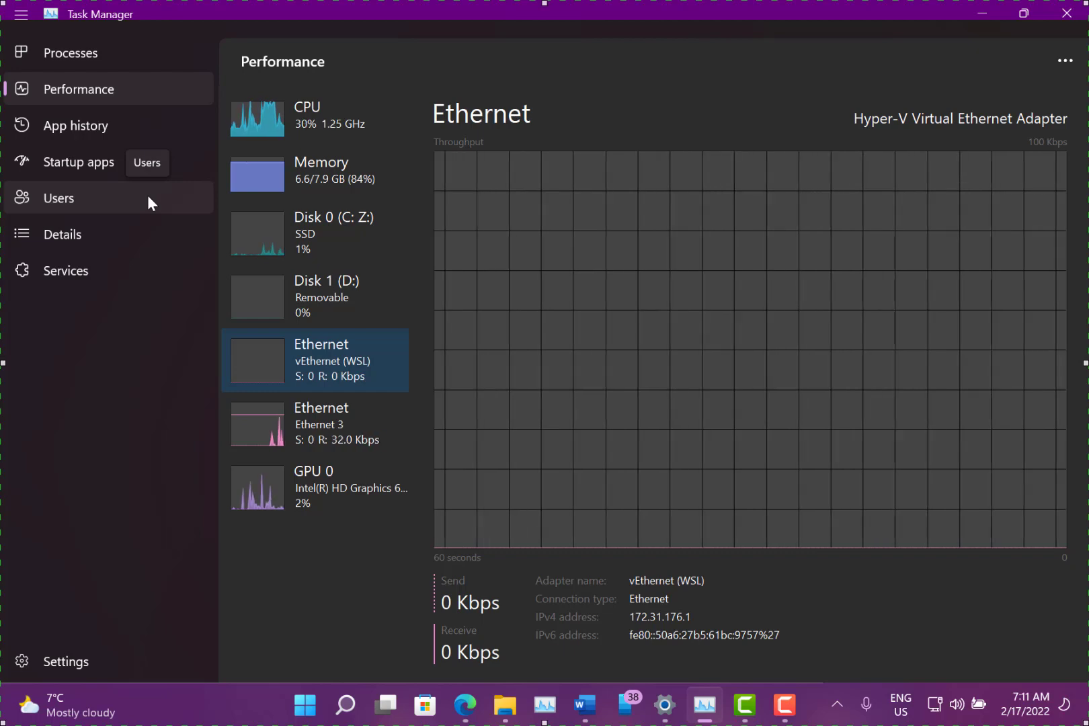
click(75, 52)
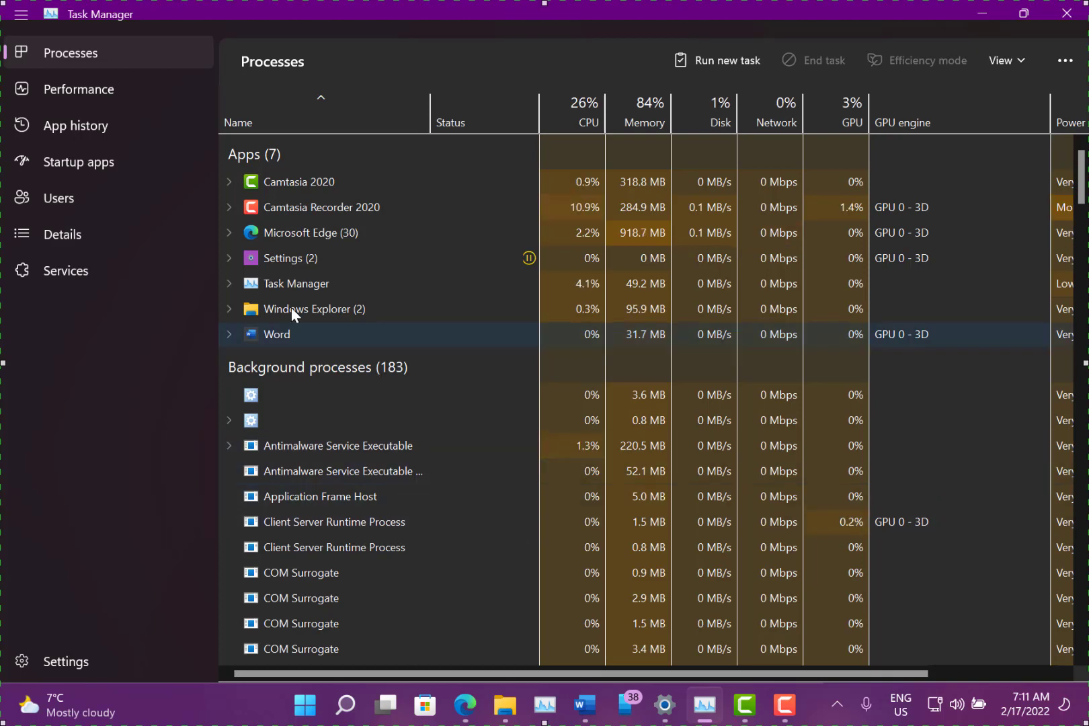
right_click(305, 234)
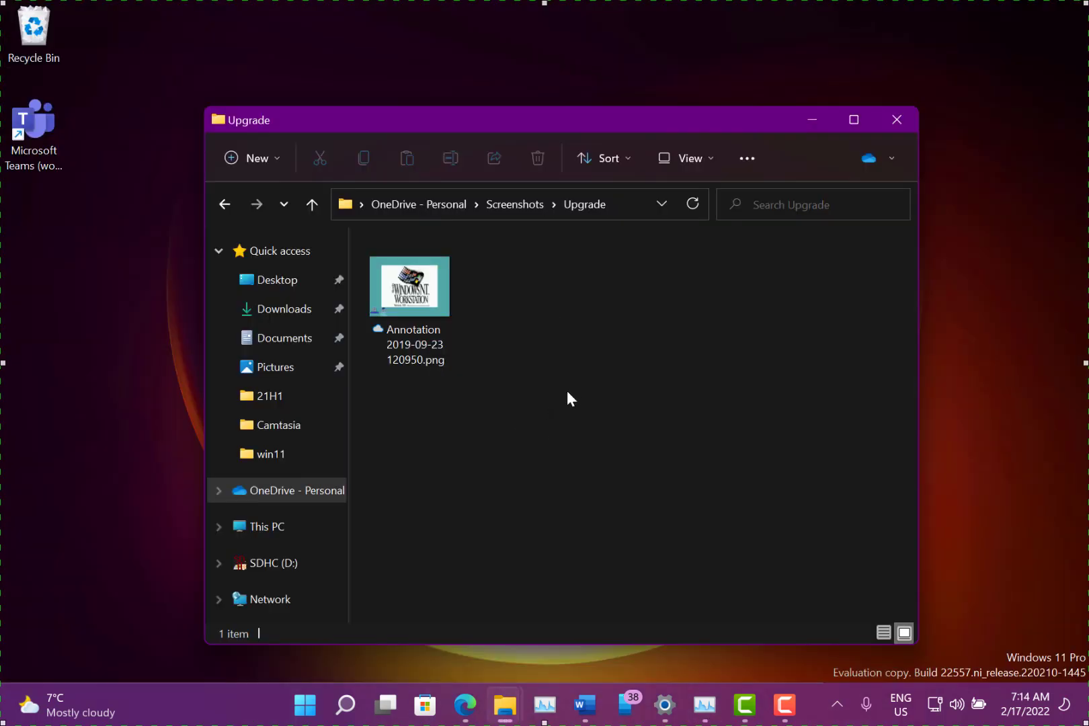
Drag Annotation 2019-09-23 120950.png into the Word document, then minimize Word.
double_click(412, 301)
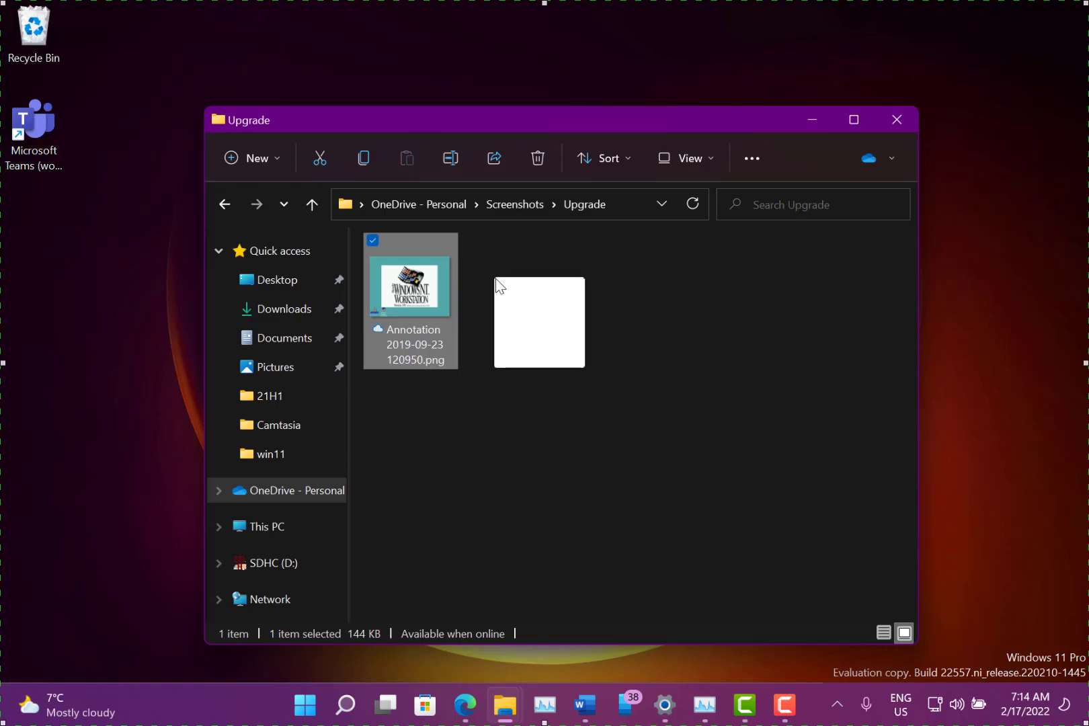
drag(568, 450, 825, 496)
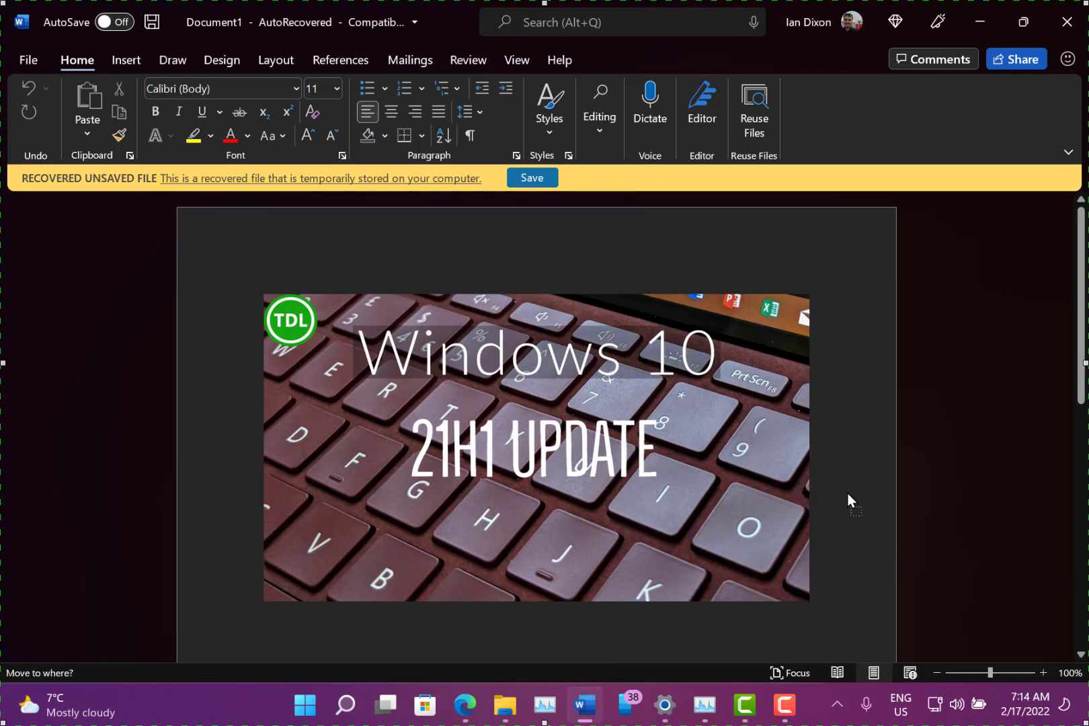
drag(784, 615, 738, 582)
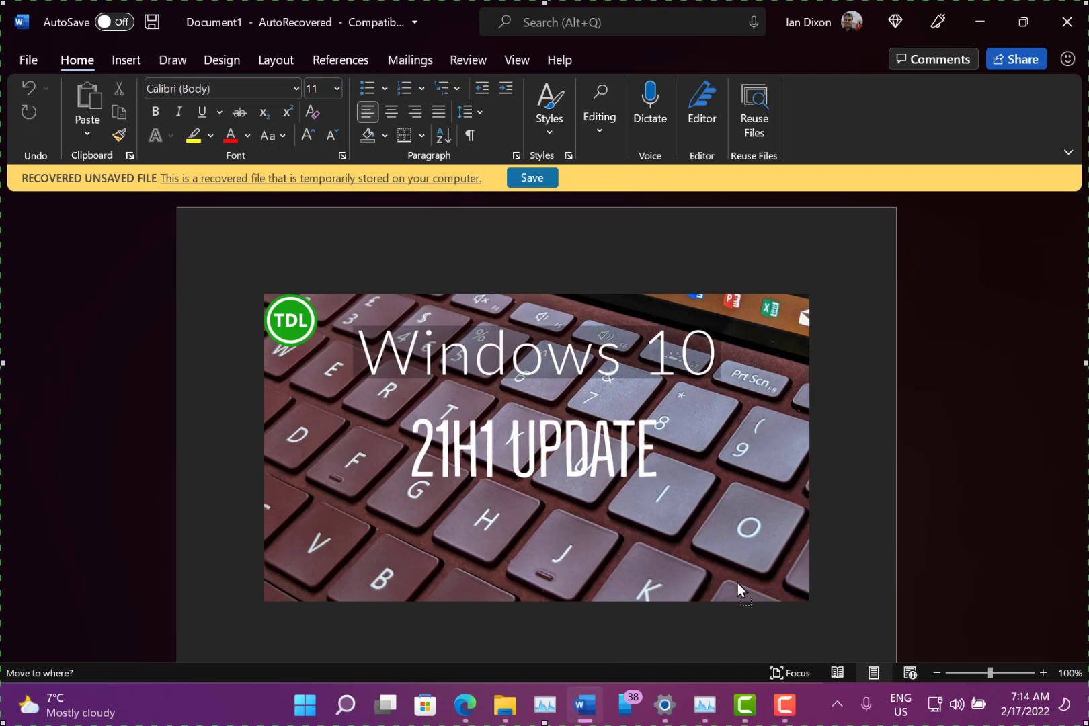
mouse_move(656, 625)
mouse_down()
mouse_move(822, 576)
mouse_move(816, 589)
mouse_up()
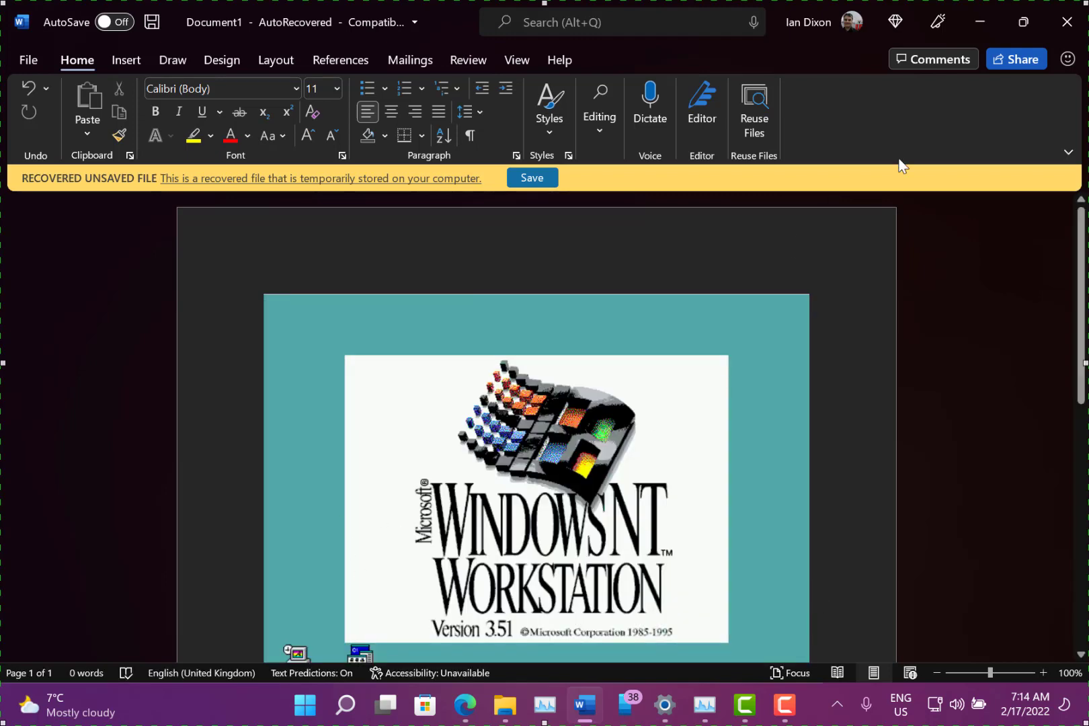
click(986, 16)
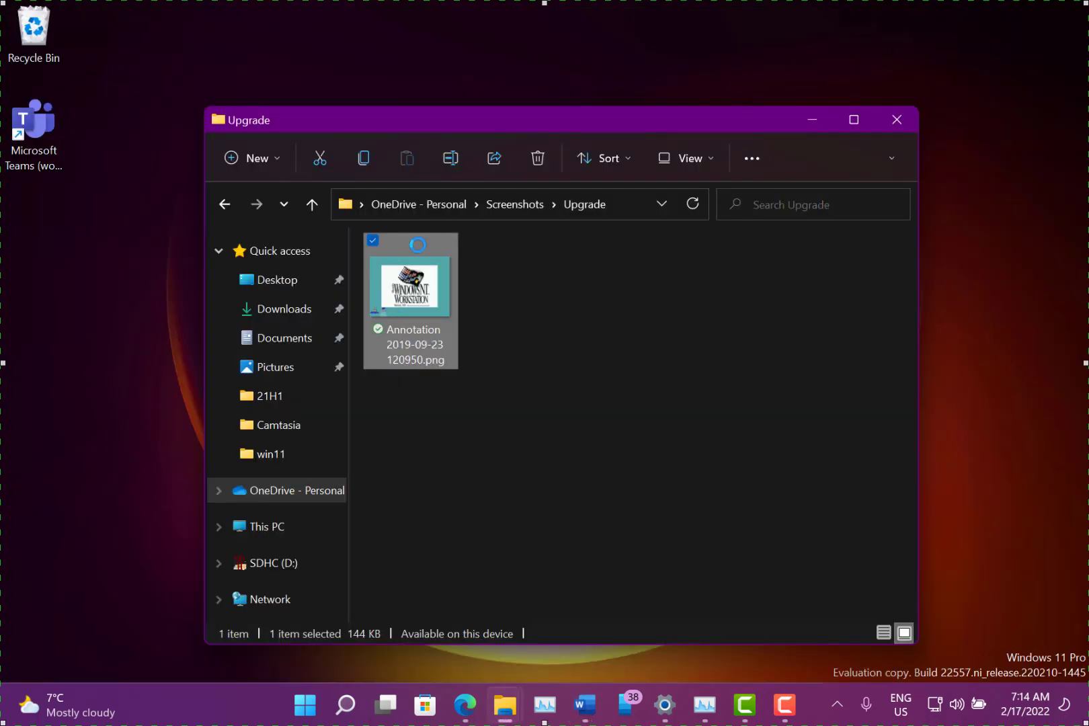
Return to the Screenshots folder via the breadcrumb and view info tooltips on folders like Edge.
click(504, 209)
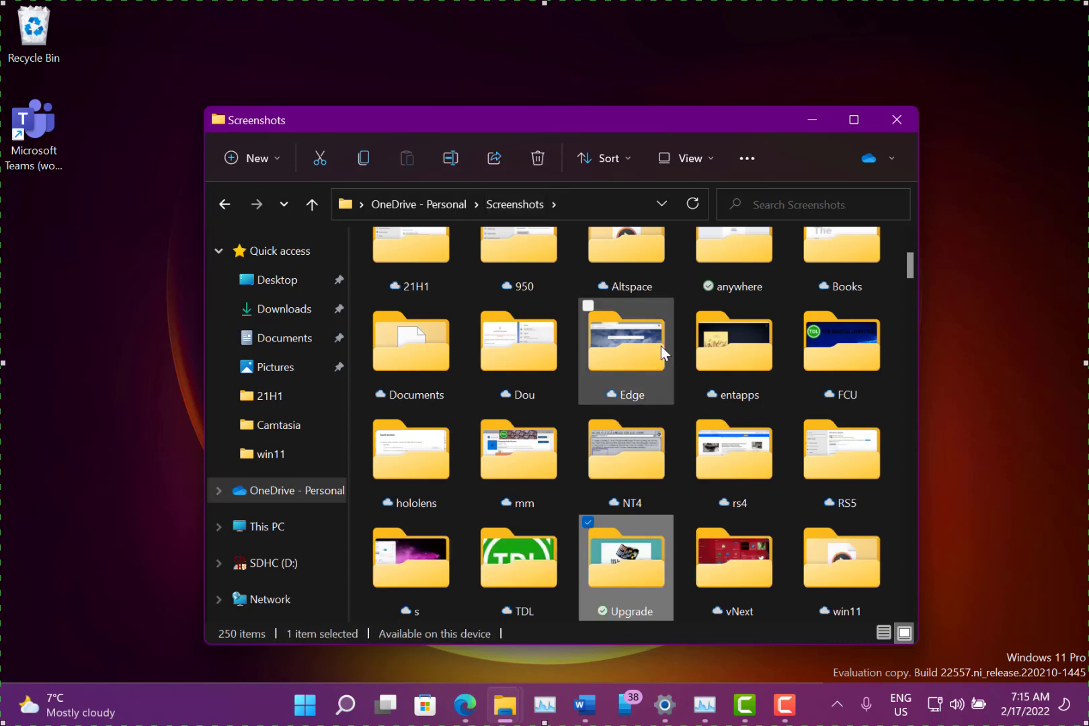
mouse_move(661, 345)
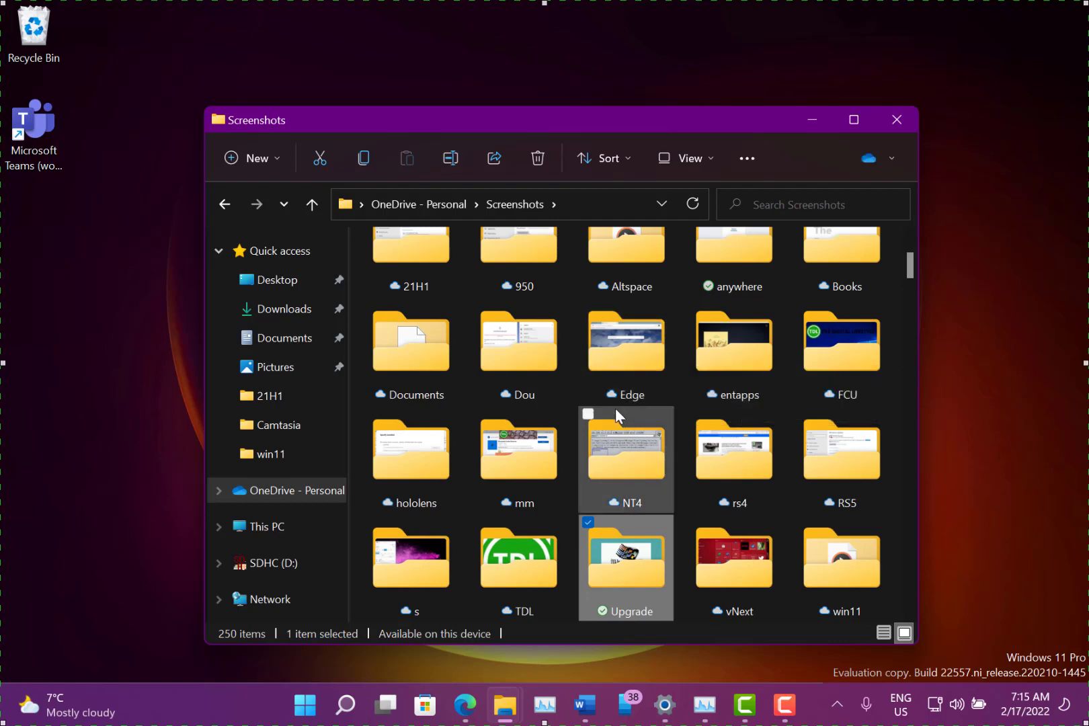
mouse_move(653, 388)
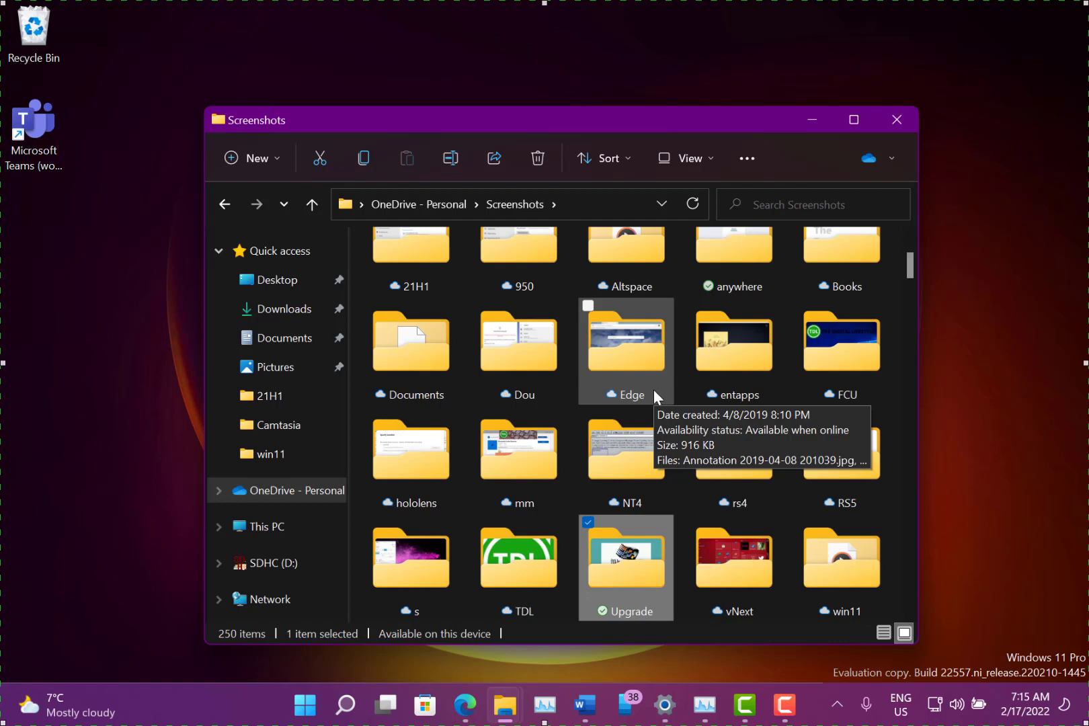
Open the taskbar search panel listing top apps, recent items and quick searches.
click(344, 713)
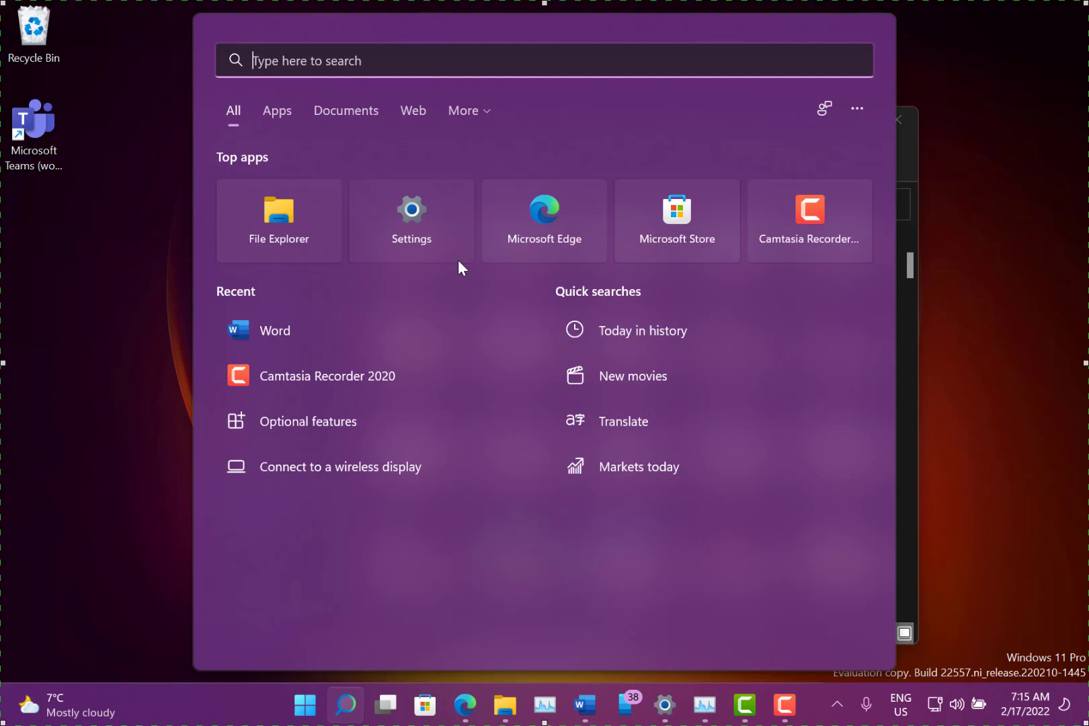
Use Alt+Tab to select the Group (Settings + File Explorer) thumbnail and switch to it.
key(alt+Tab)
key(Tab)
key(Tab)
key(Tab)
key(Tab)
key(Tab)
key(Tab)
key(Tab)
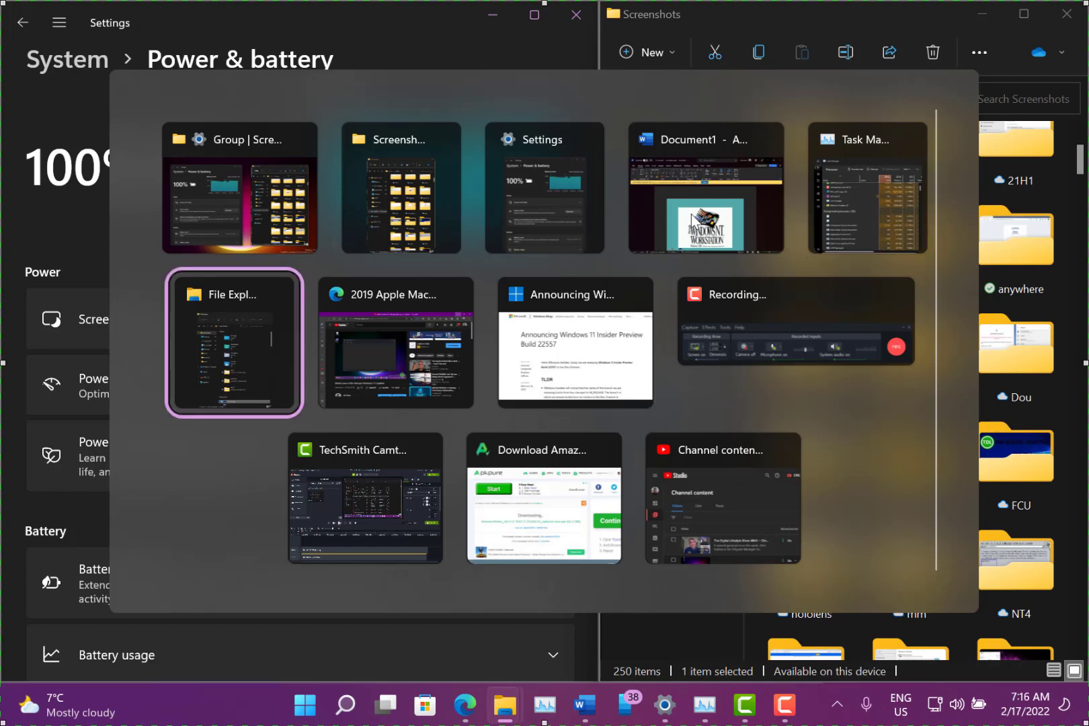
key(Tab)
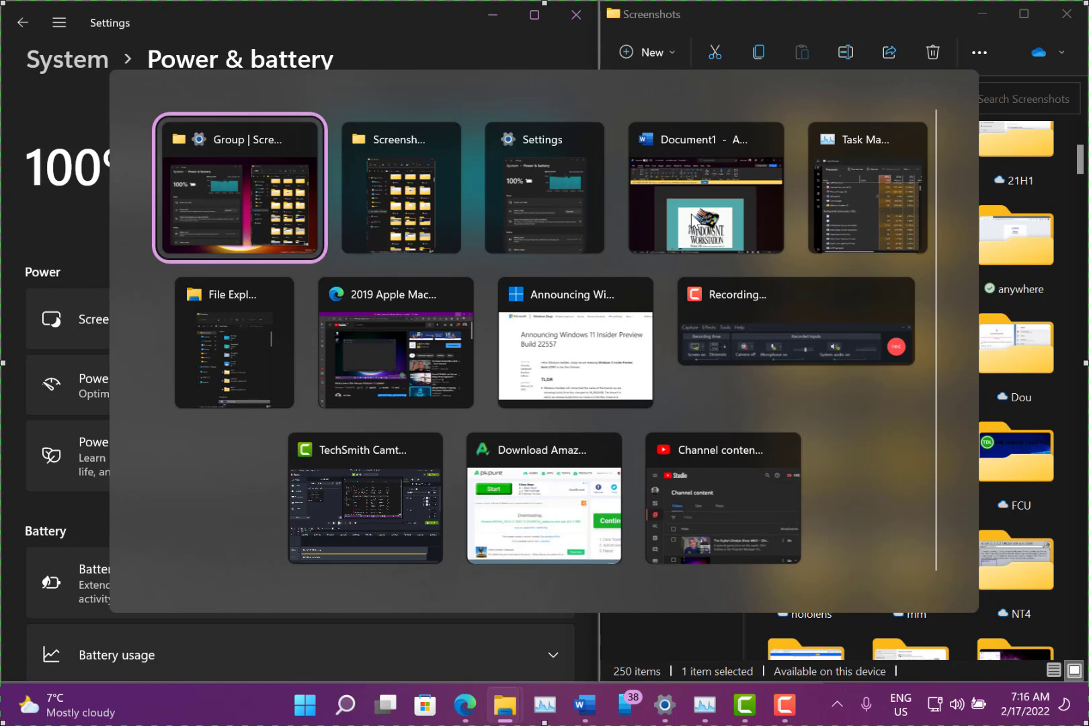
key(alt)
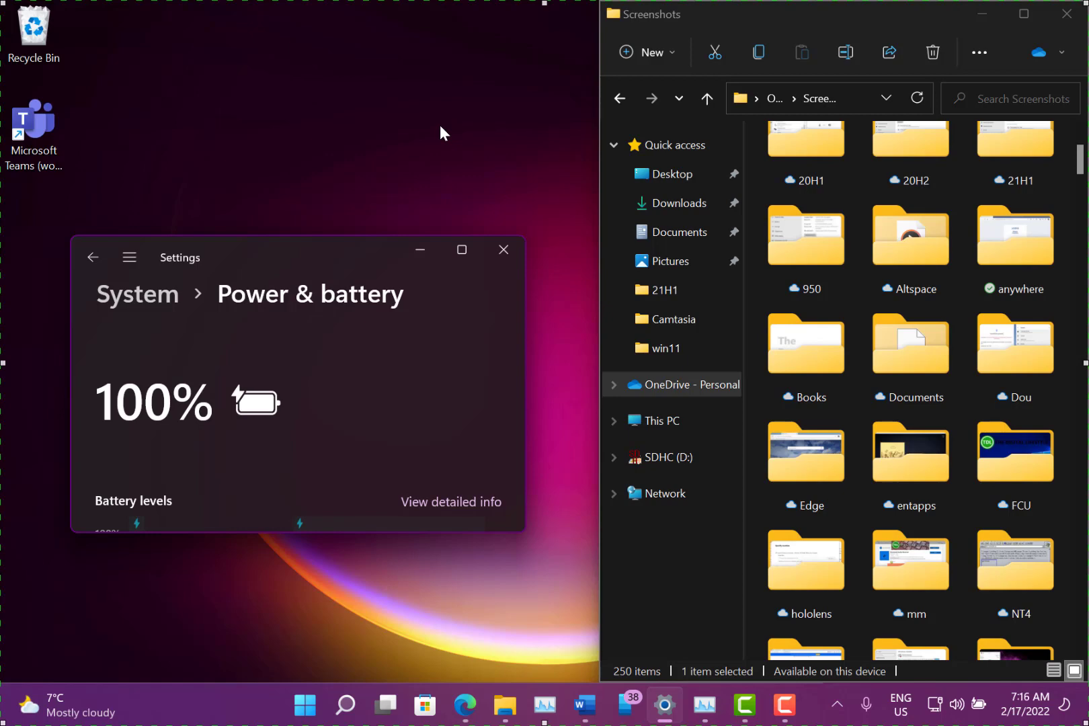
Show the emoji panel, then launch Run from the Start Quick Link menu, prefilled with 'explorer'.
key(super+period)
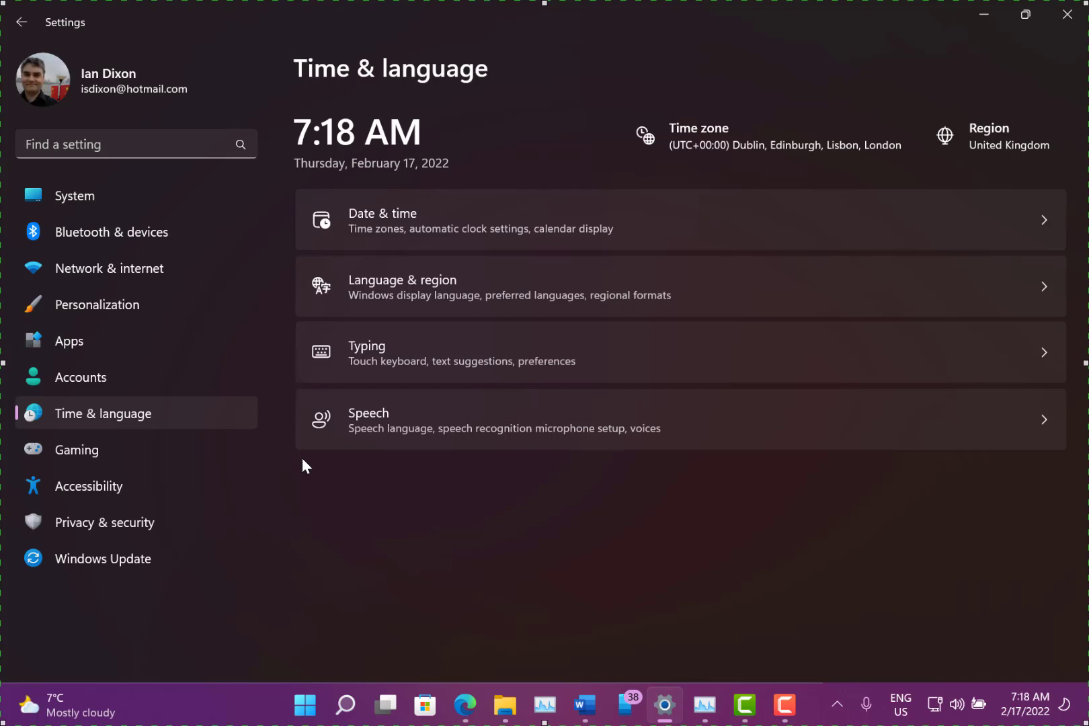
right_click(305, 703)
click(241, 605)
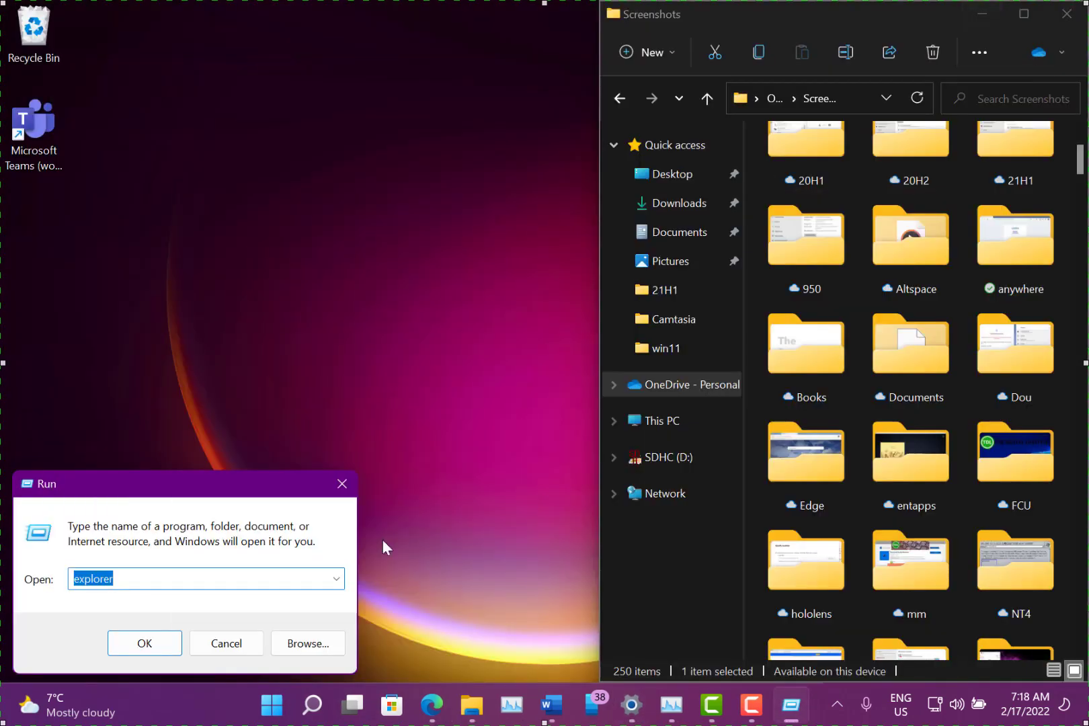
Drag the Run dialog up and to the right twice, toward the desktop's middle.
drag(196, 492, 296, 412)
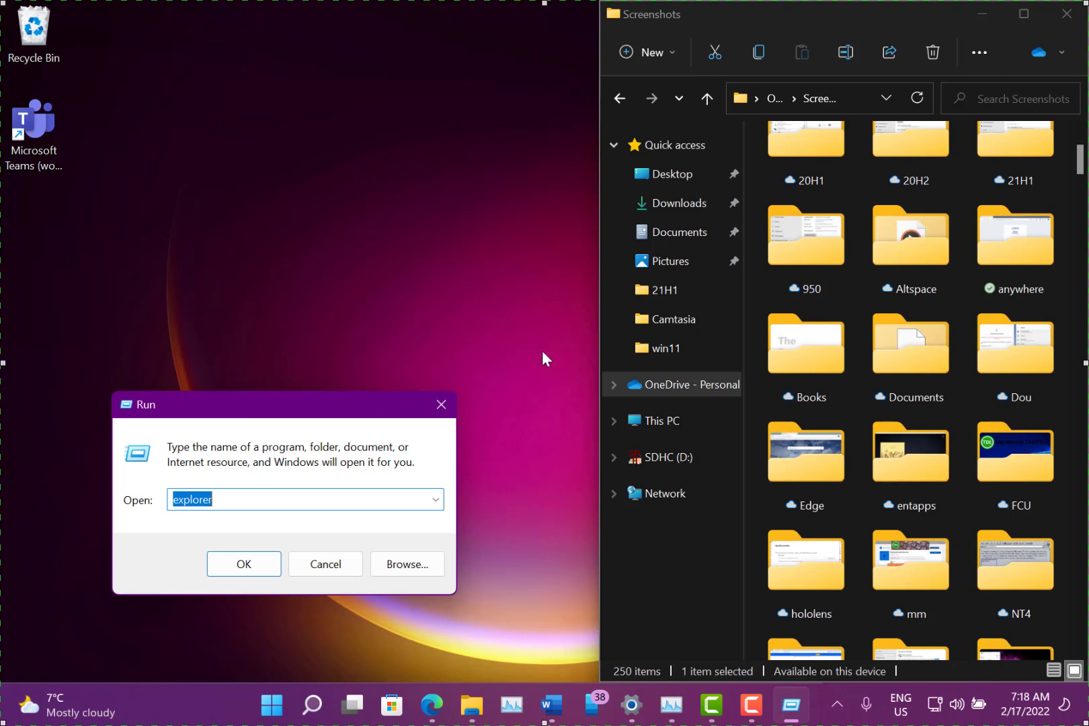
drag(311, 406, 344, 307)
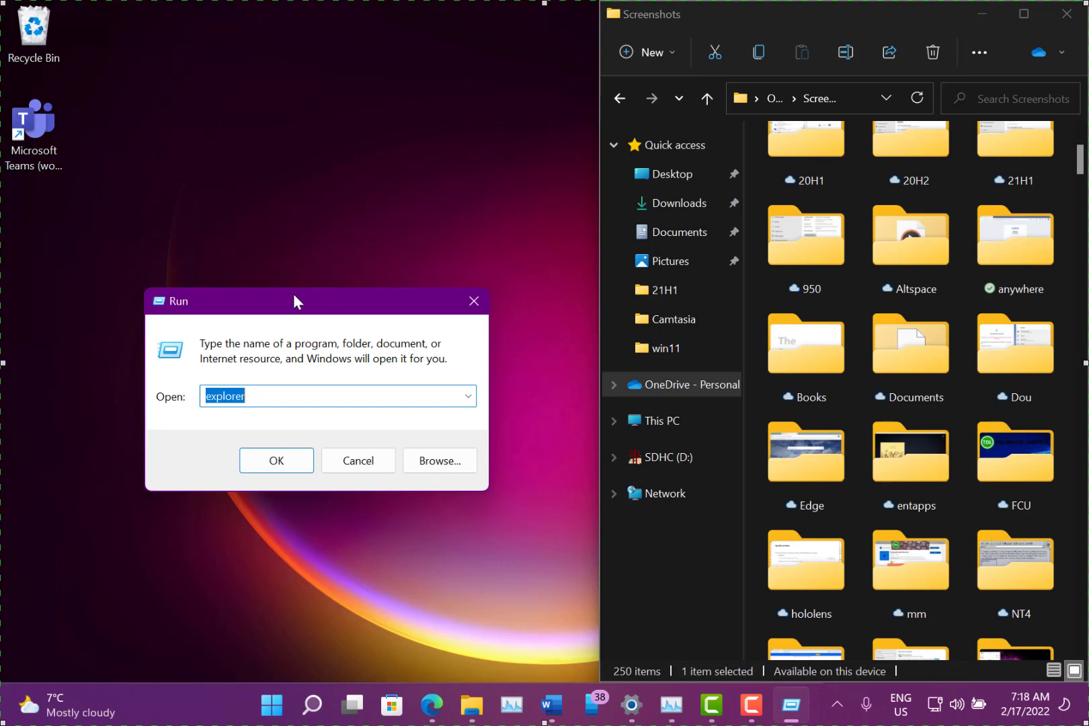
Close the Run dialog, minimize File Explorer, and bring up the Start menu's pinned apps.
click(474, 300)
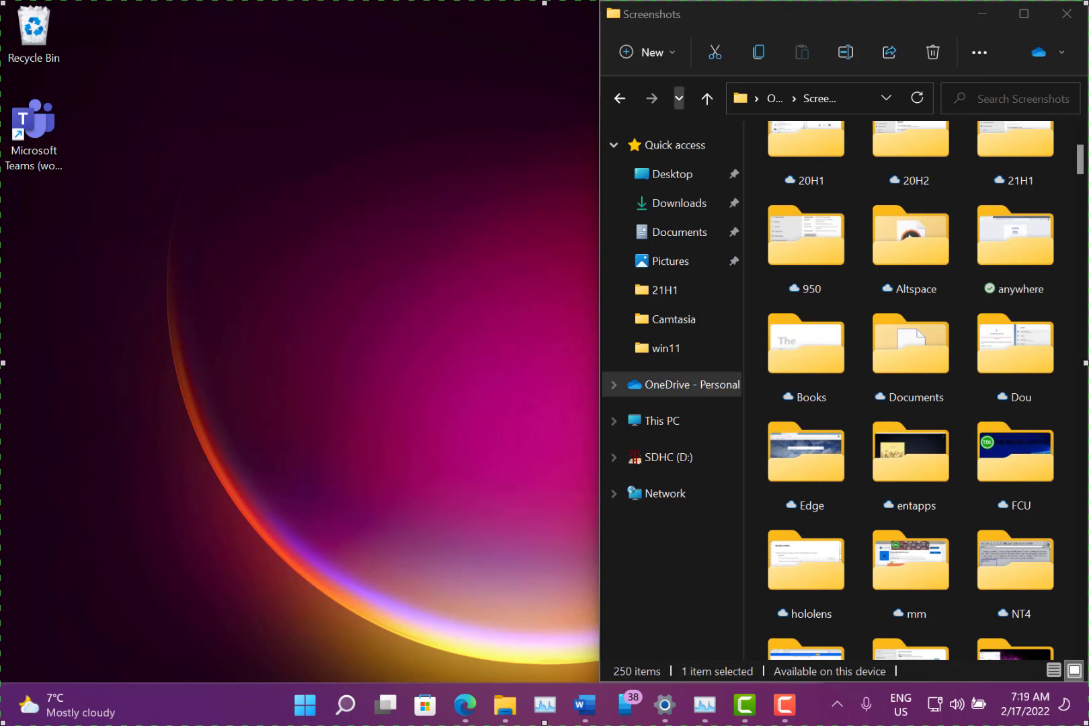
click(983, 13)
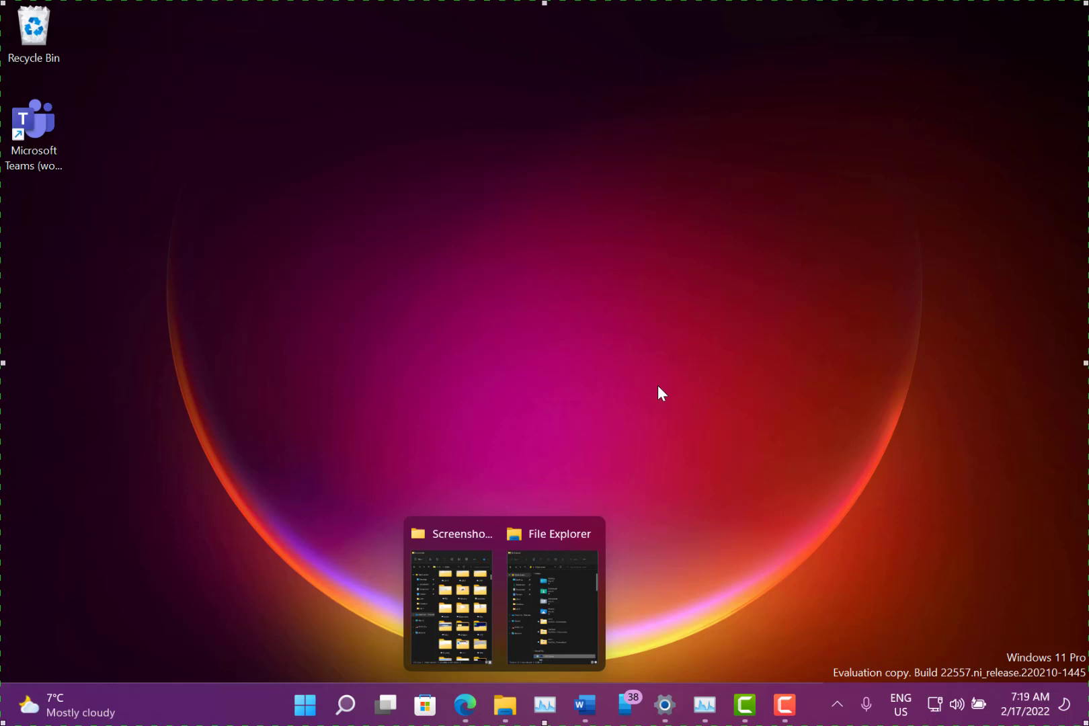
key(super)
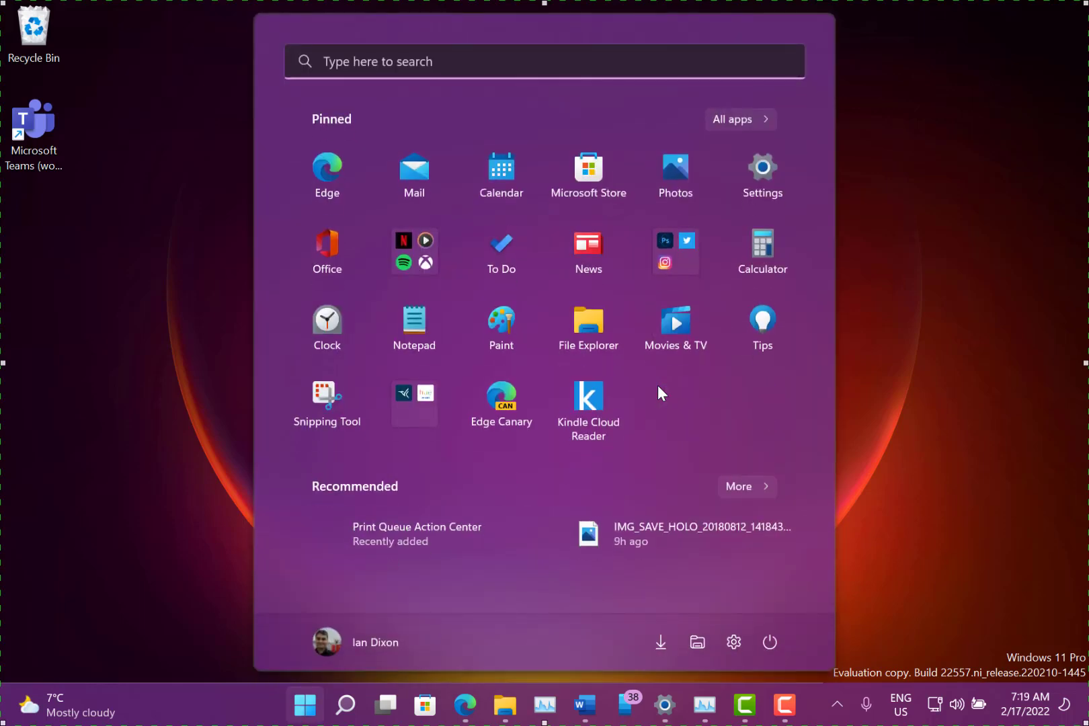